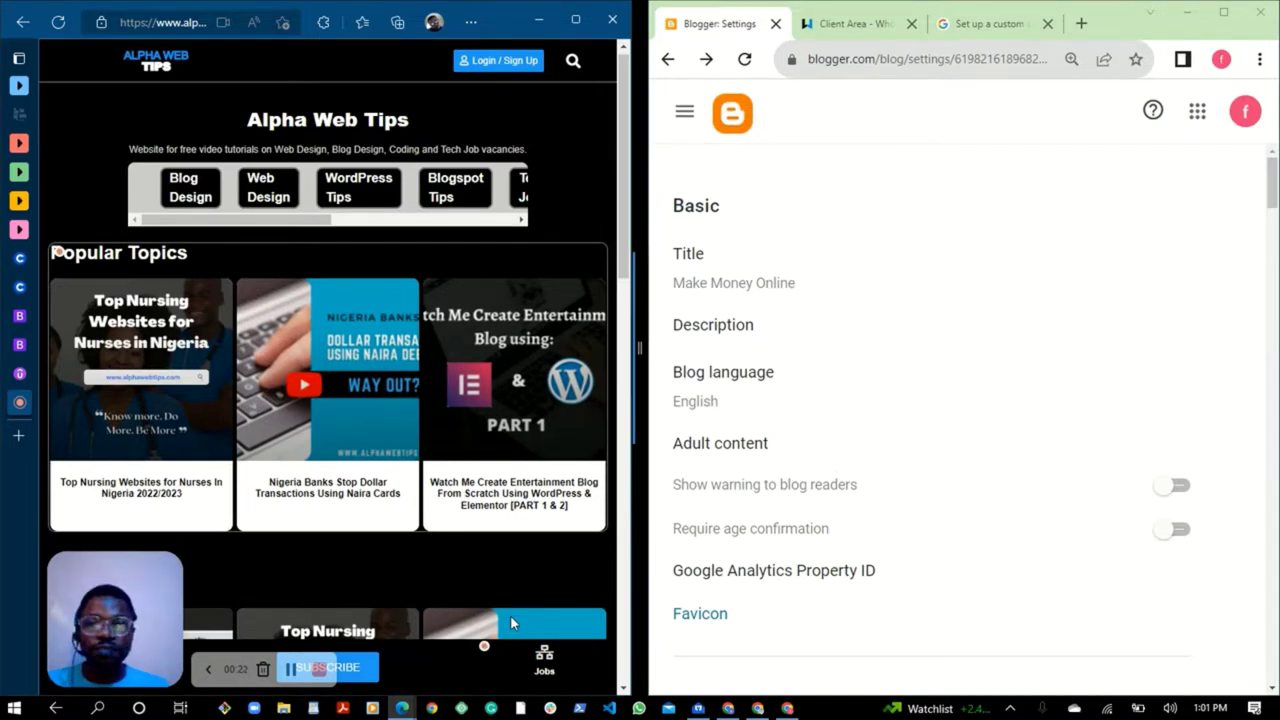
Widen the Blogger window to fill the screen and open the Settings of the Make Money Online blog.
click(637, 343)
drag(637, 343, 155, 388)
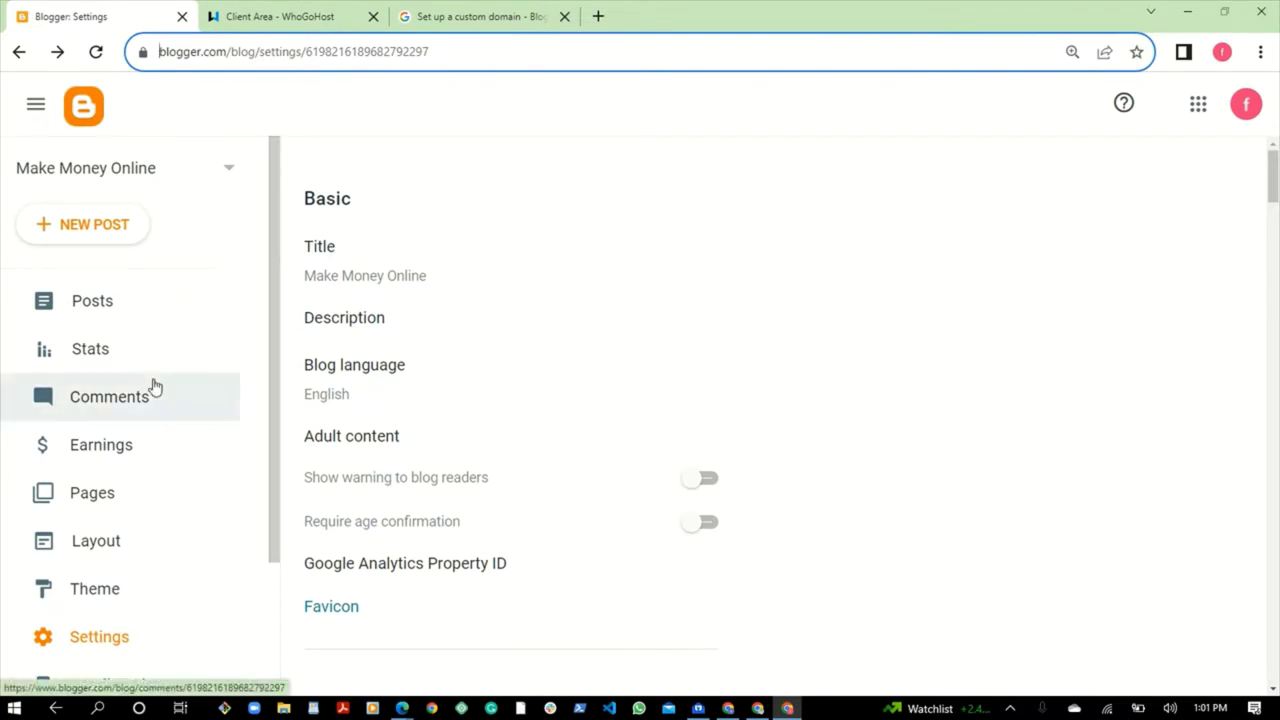
scroll(580, 327, down, 2)
scroll(580, 328, up, 2)
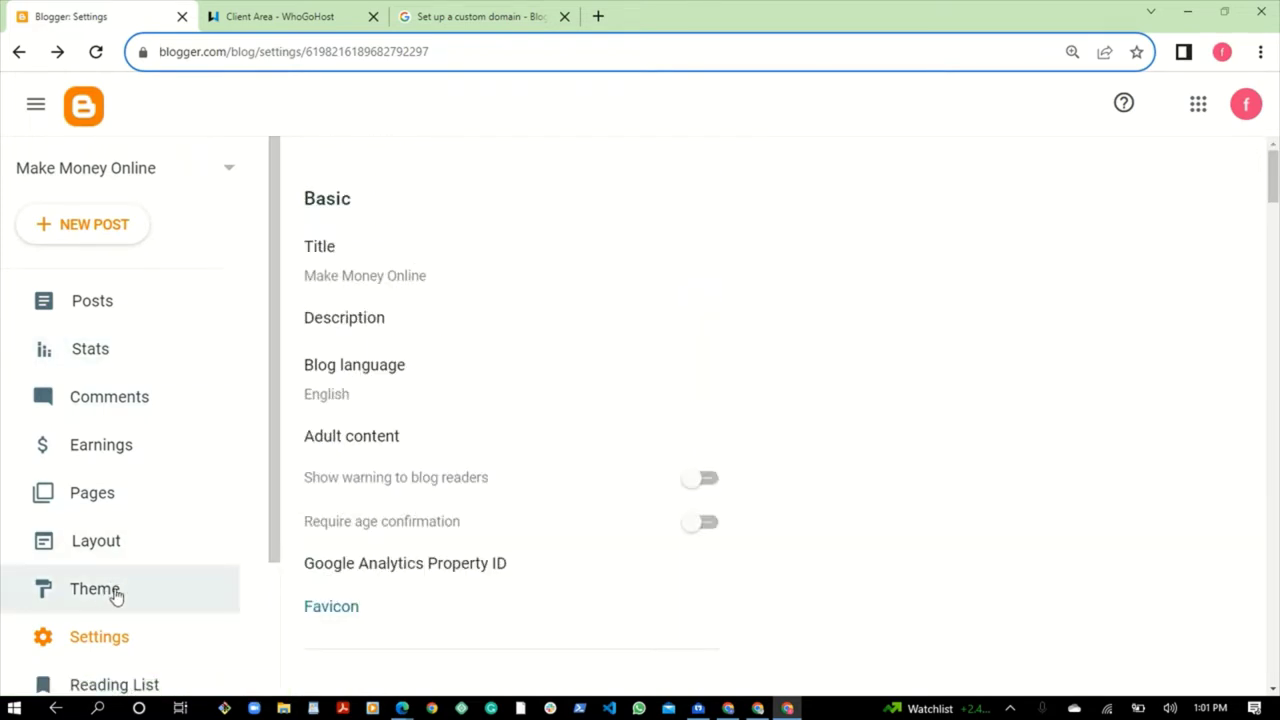
click(101, 640)
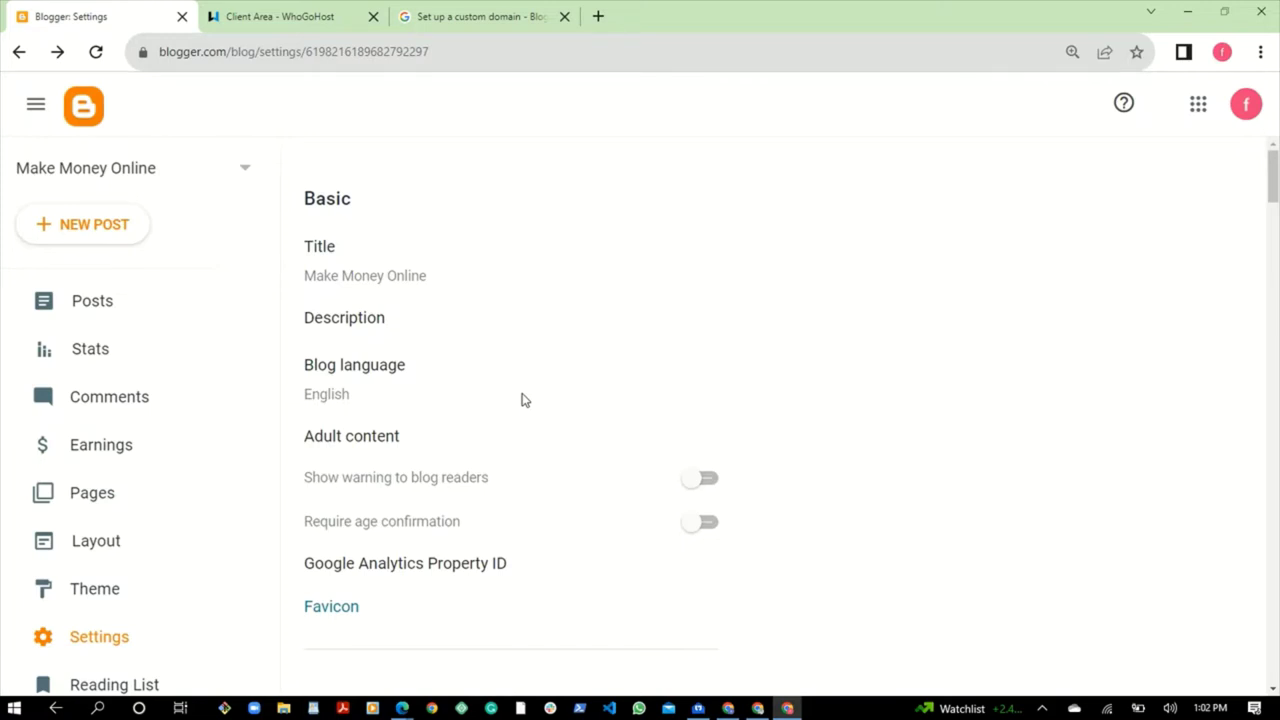
scroll(521, 400, down, 5)
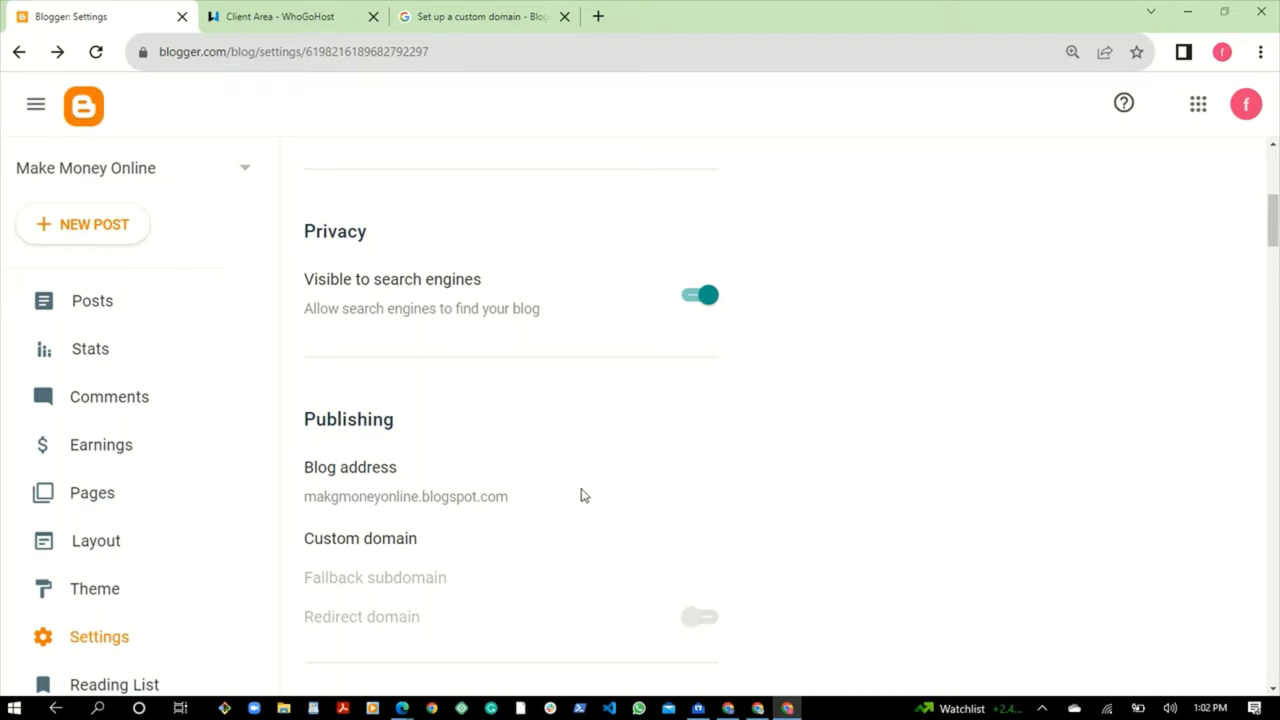
drag(1274, 208, 1275, 226)
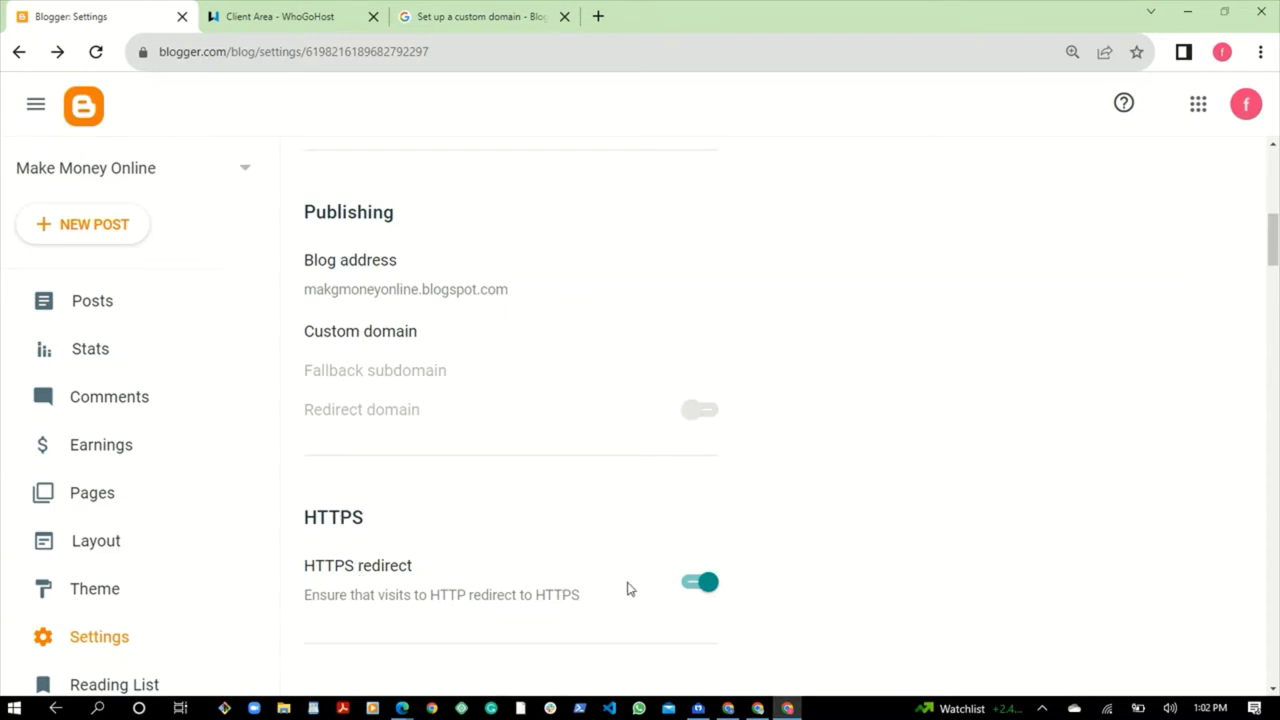
click(369, 338)
click(476, 333)
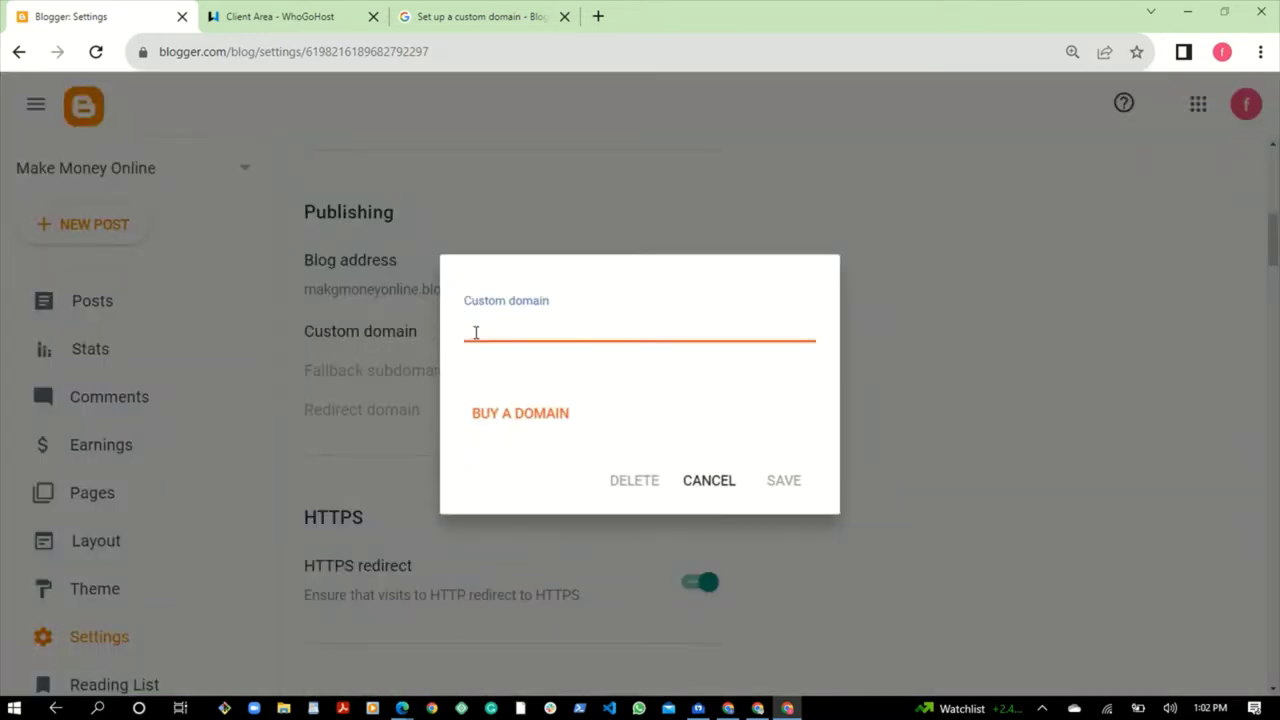
text(www.wealthdigit.com)
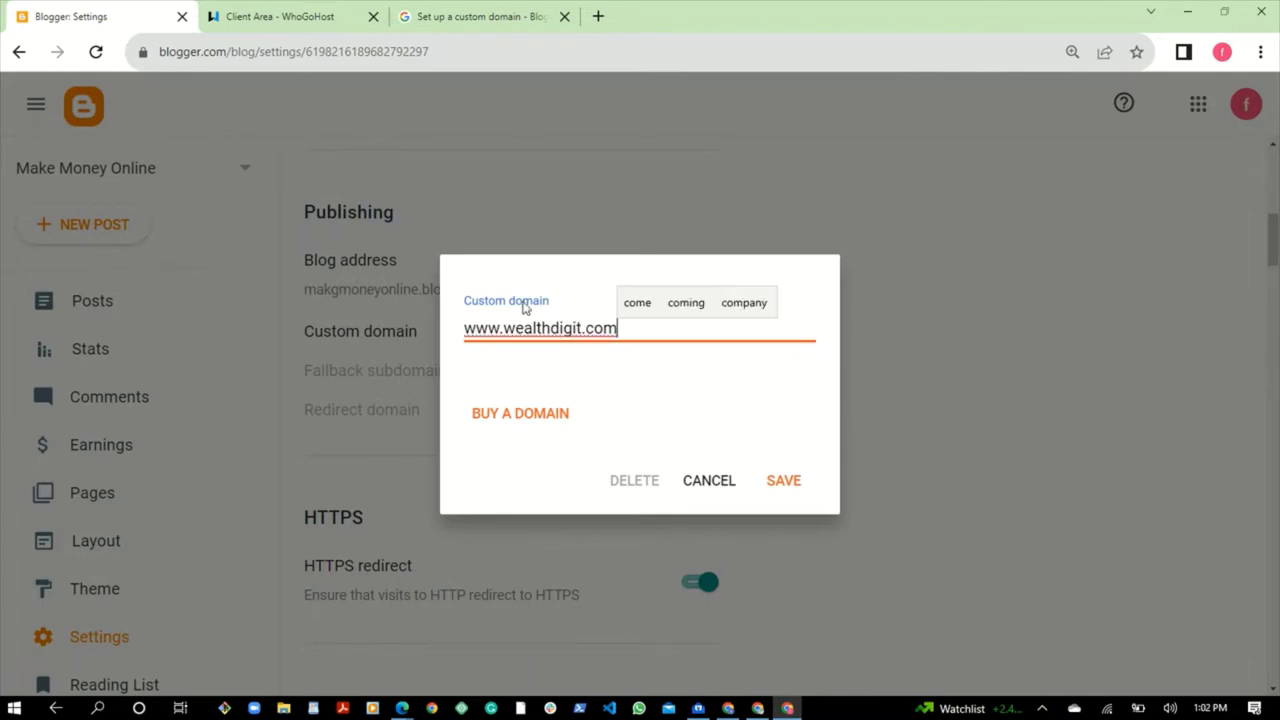
click(780, 486)
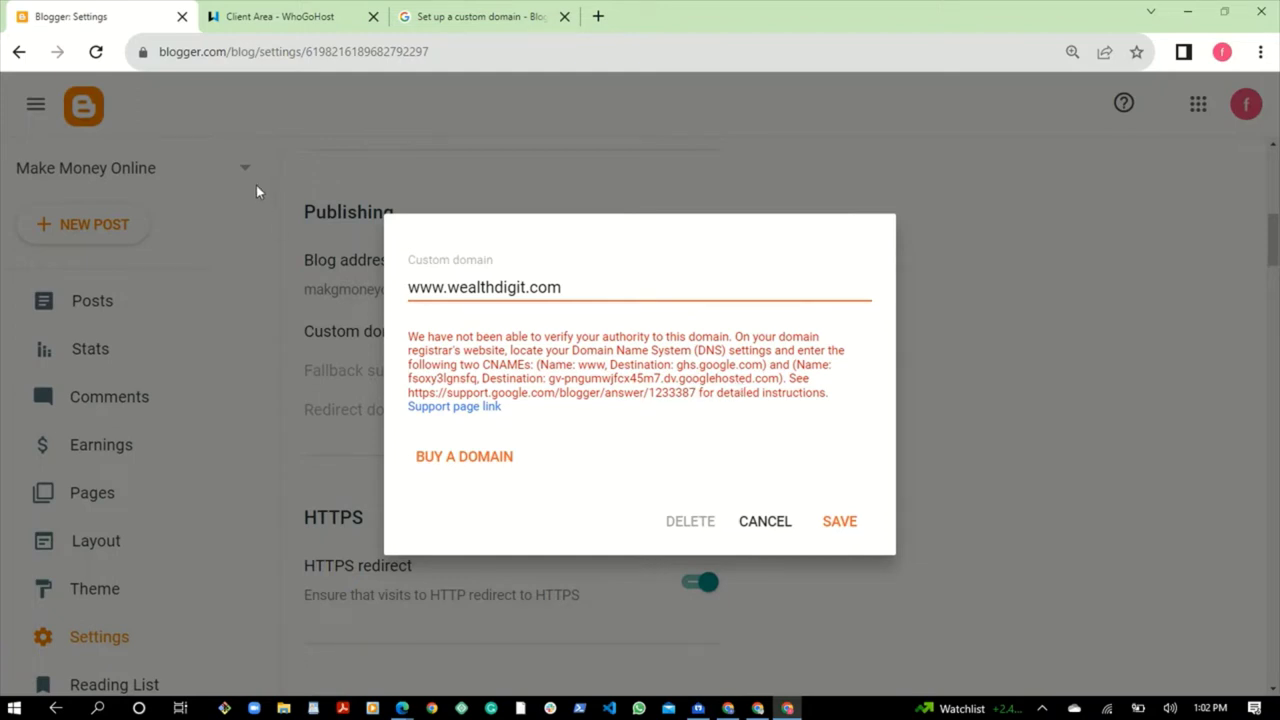
Switch to the WhoGoHost client area, open its DNS manager and delete the existing wealthdigit.com zone.
click(271, 18)
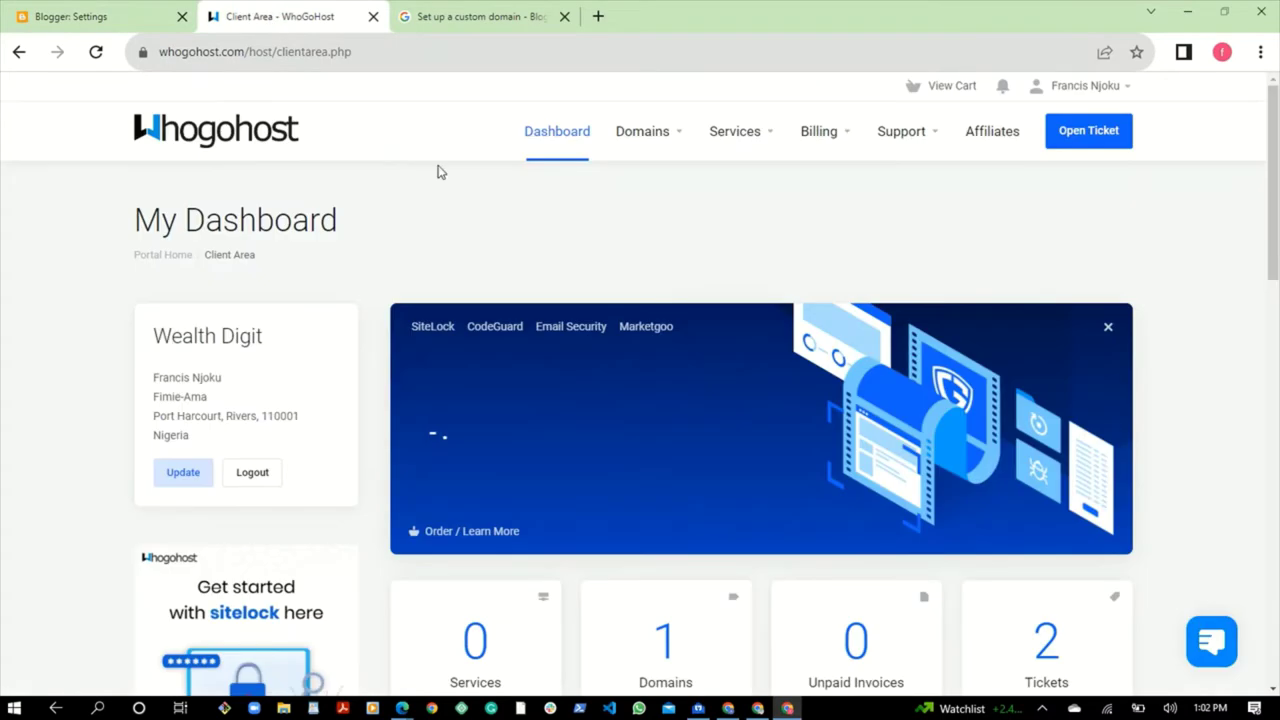
scroll(669, 286, down, 8)
scroll(672, 285, up, 8)
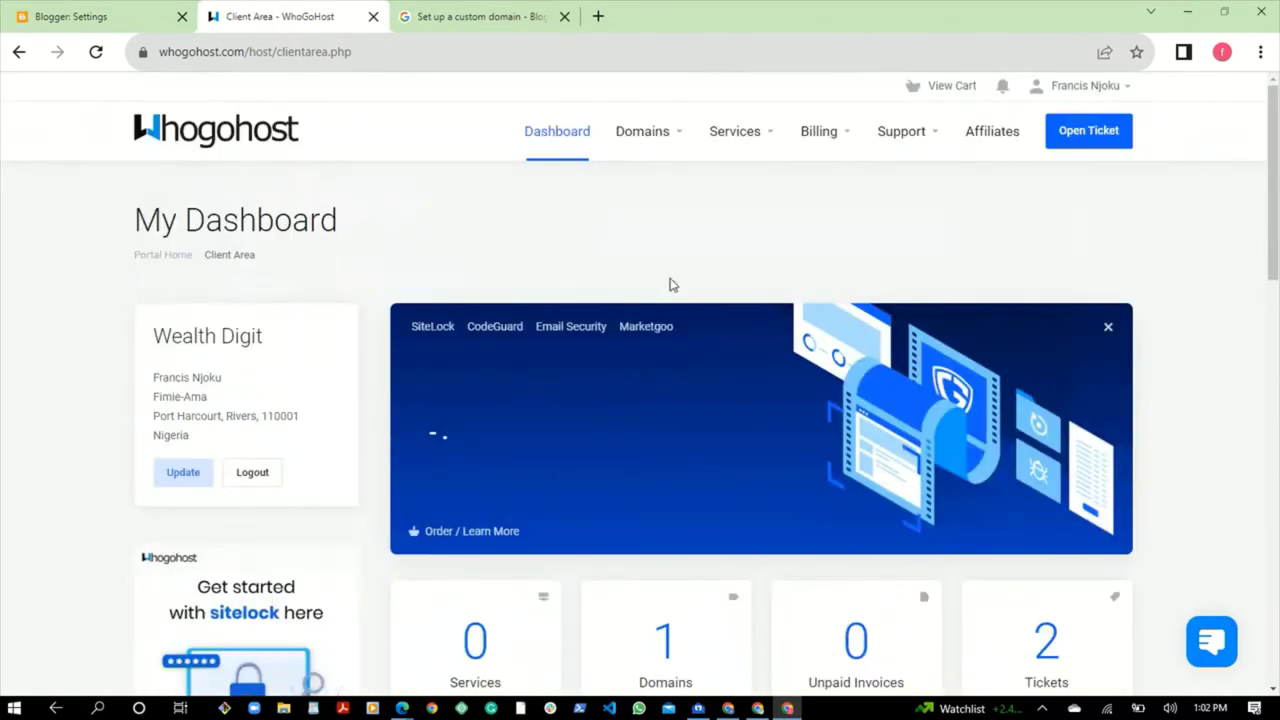
click(681, 140)
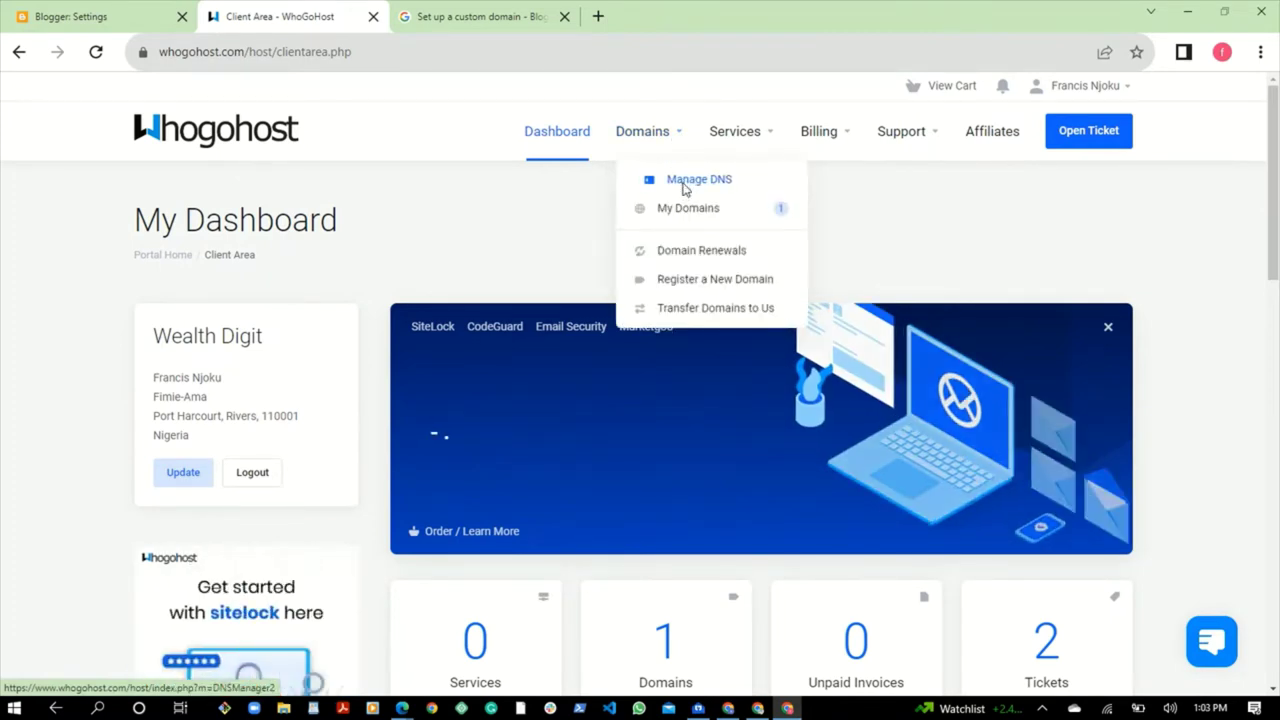
click(684, 189)
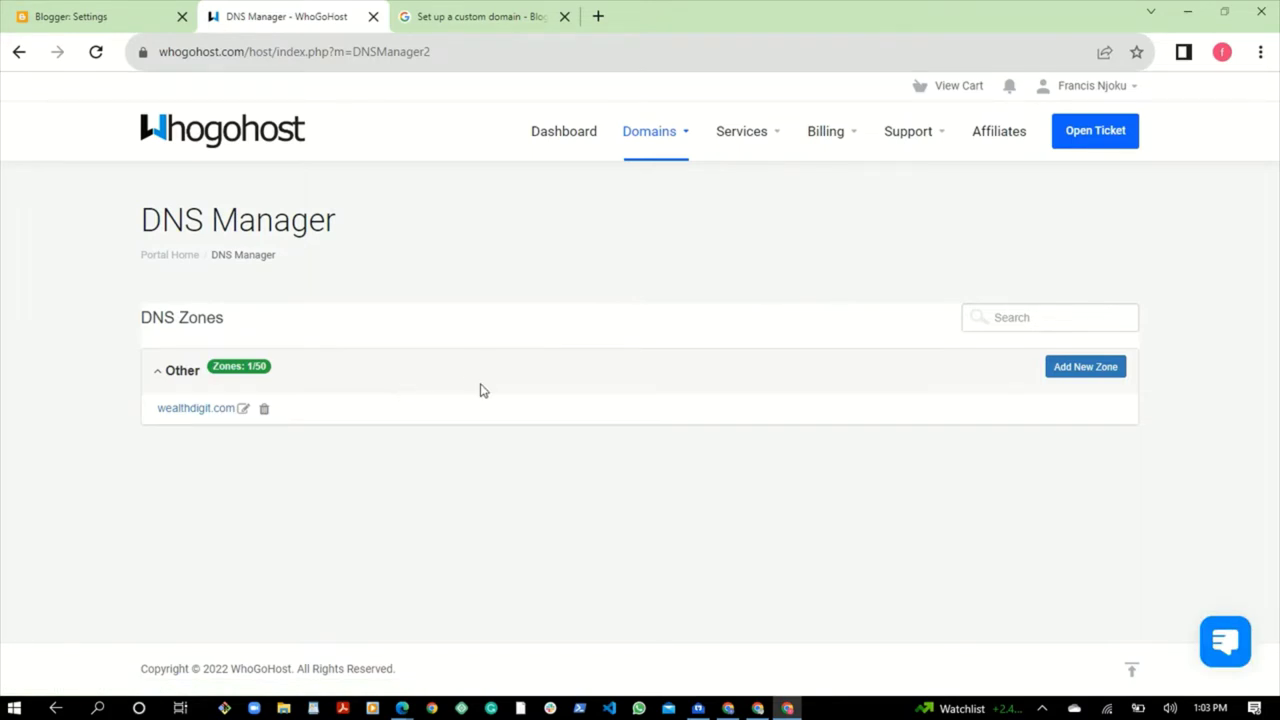
click(266, 409)
click(841, 177)
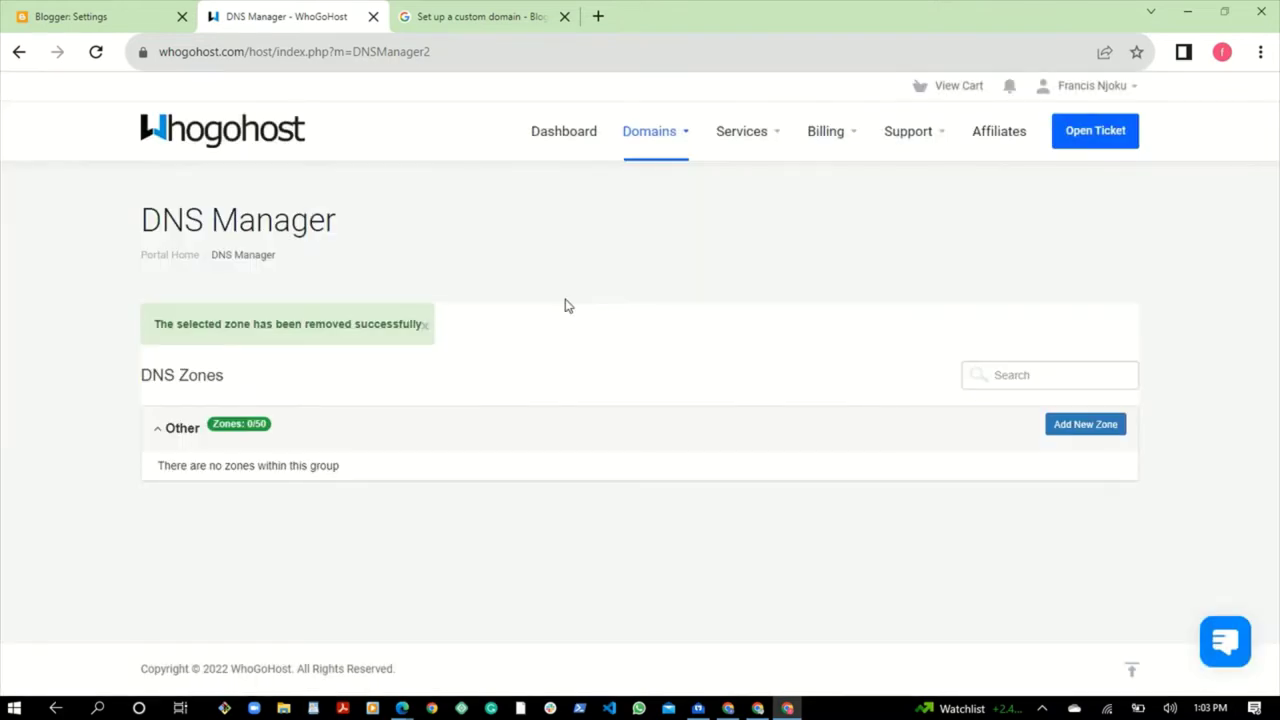
Add a new DNS zone for wealthdigit.com with the first Google IP from the Blogger Help article, 216.239.32.21.
click(1078, 428)
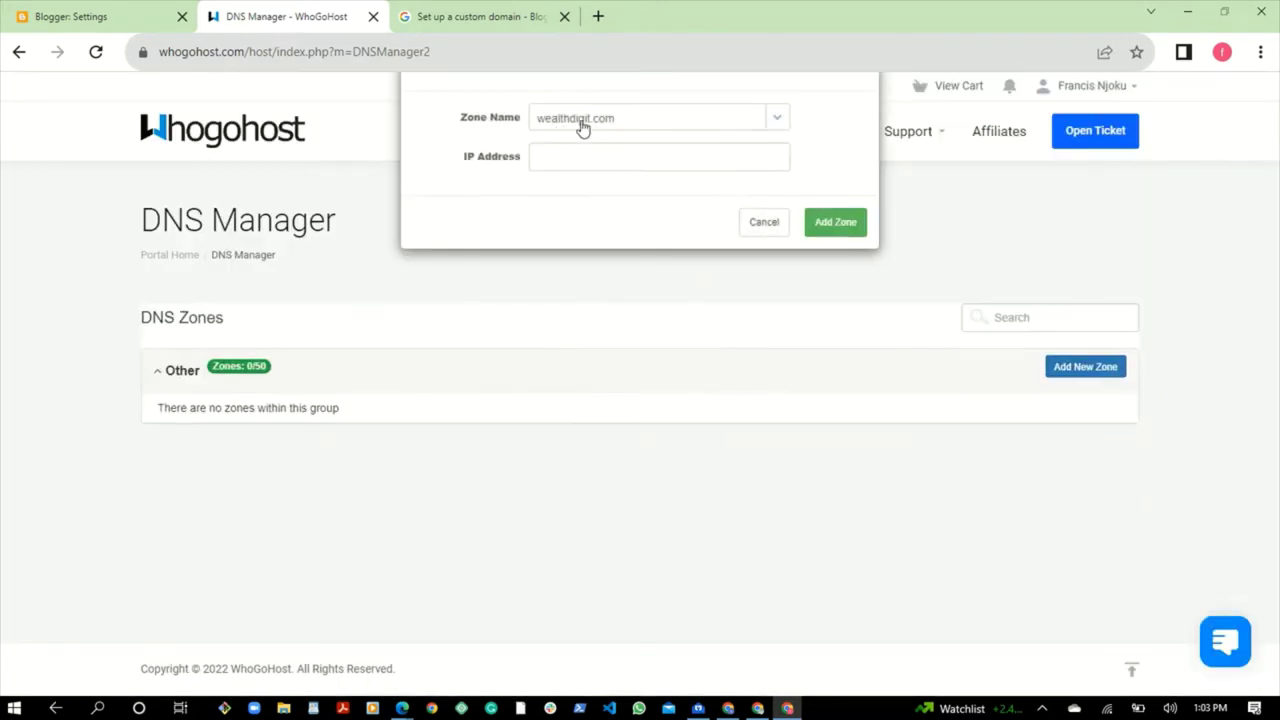
click(572, 160)
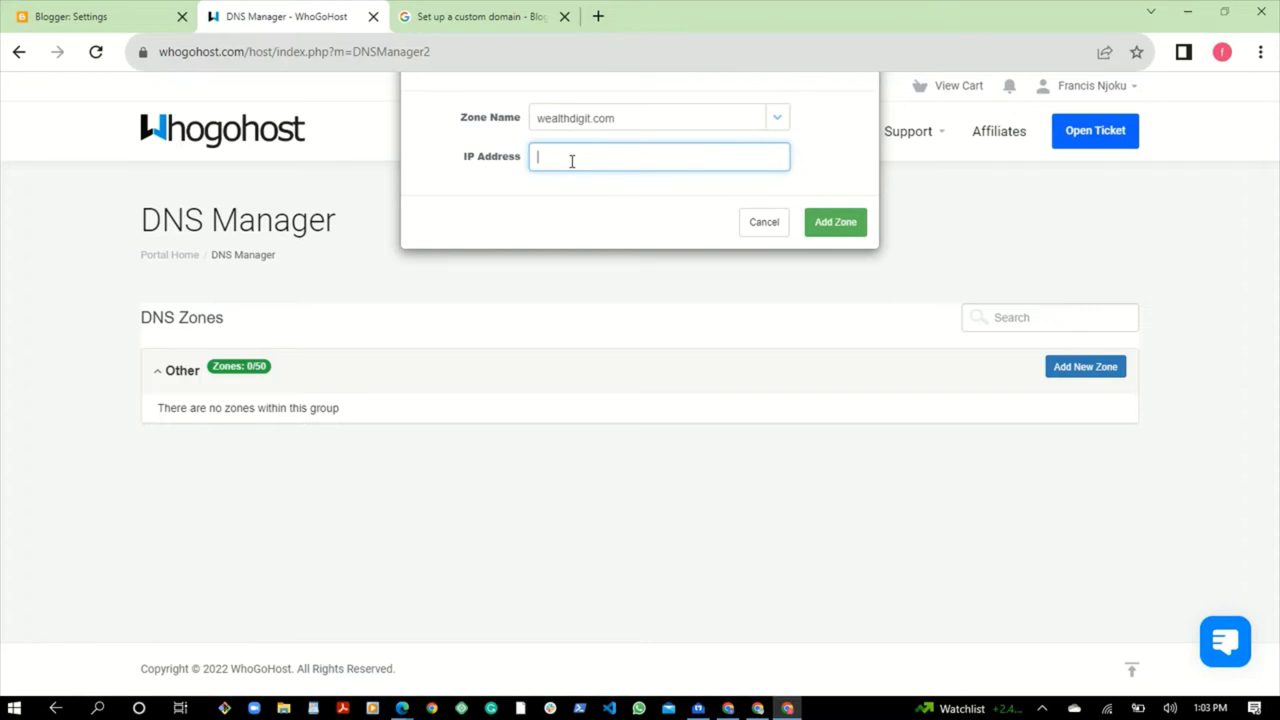
click(484, 17)
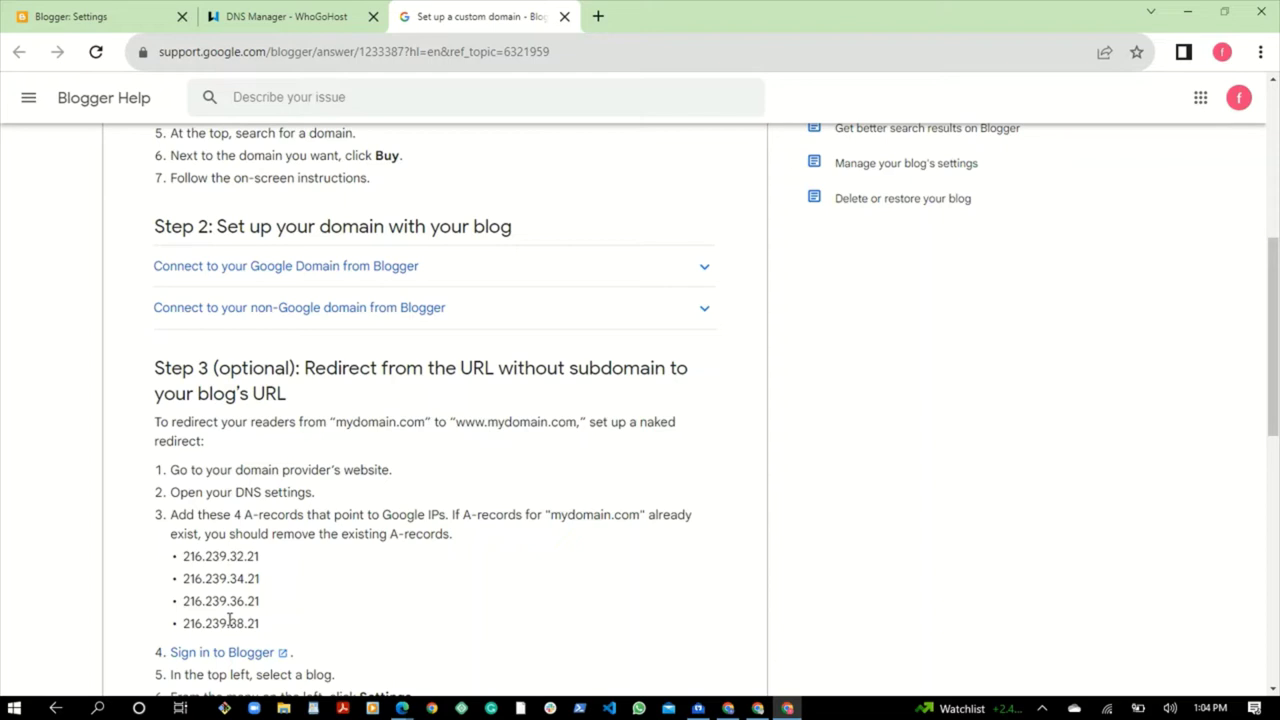
drag(184, 556, 263, 560)
key(ctrl+c)
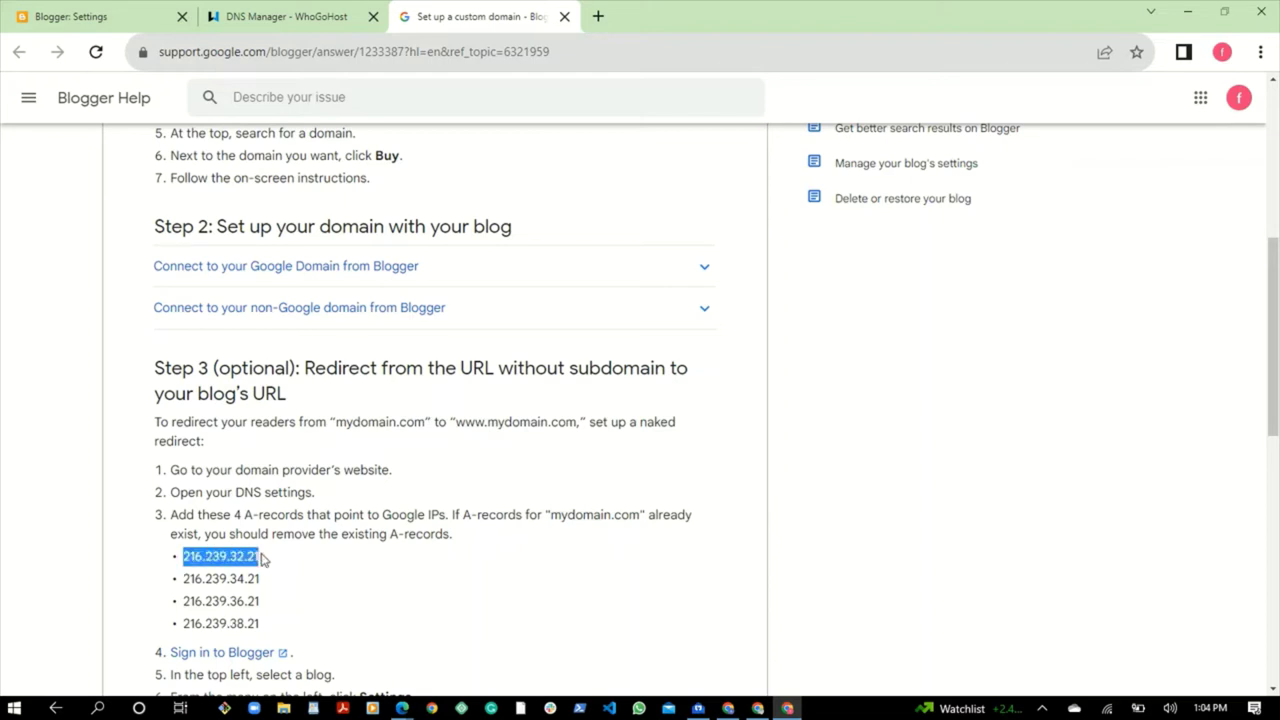
click(287, 16)
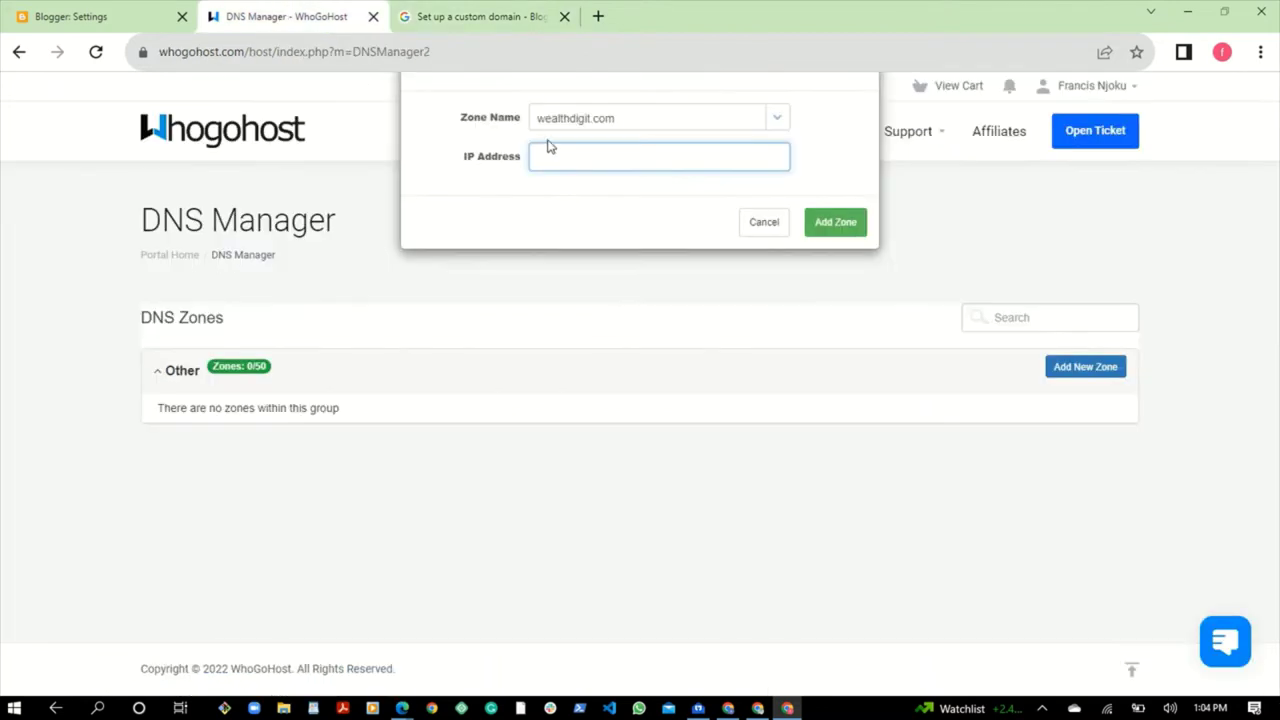
key(ctrl+v)
click(830, 225)
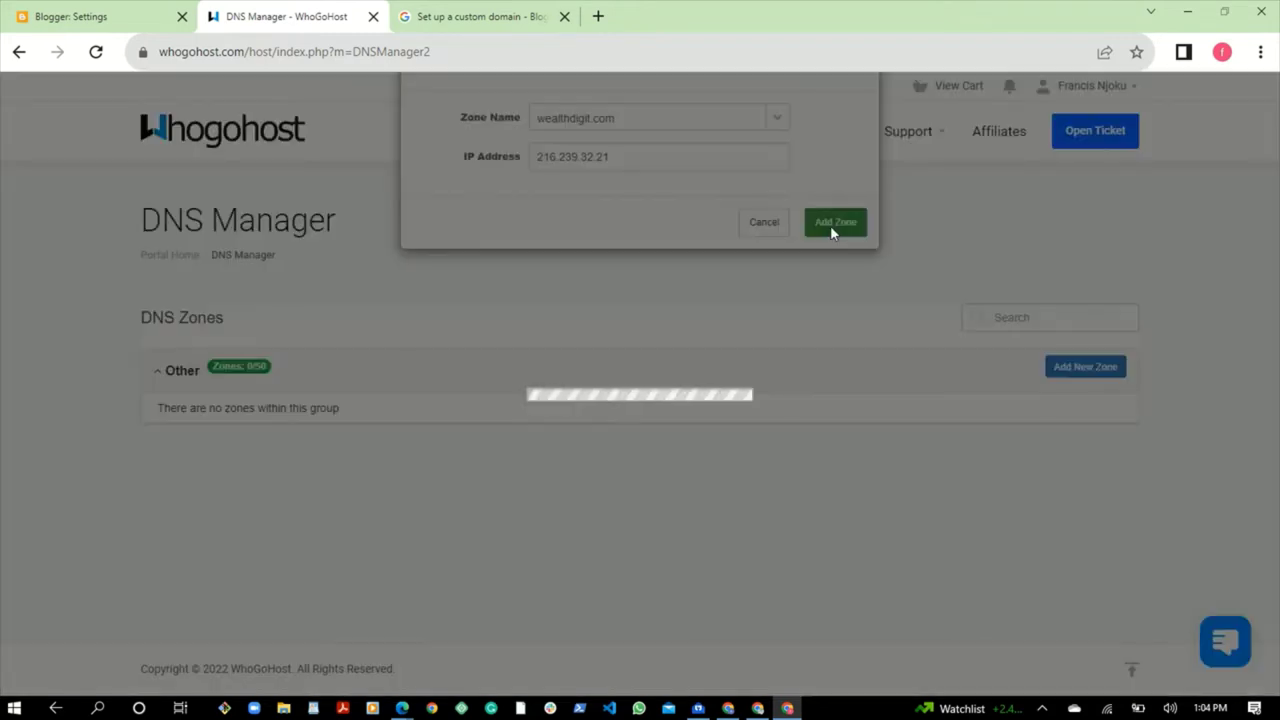
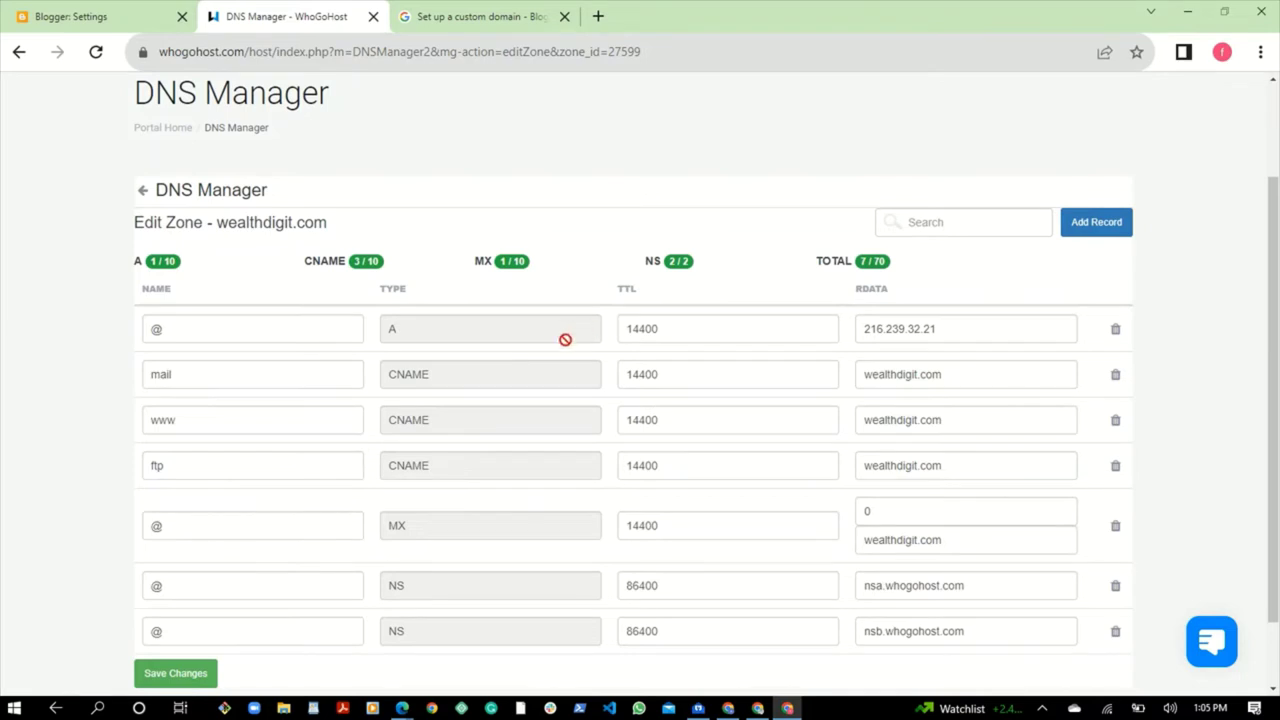
Add an A record named @ with the address 216.239.34.21 to the wealthdigit.com zone and save the changes.
click(1087, 226)
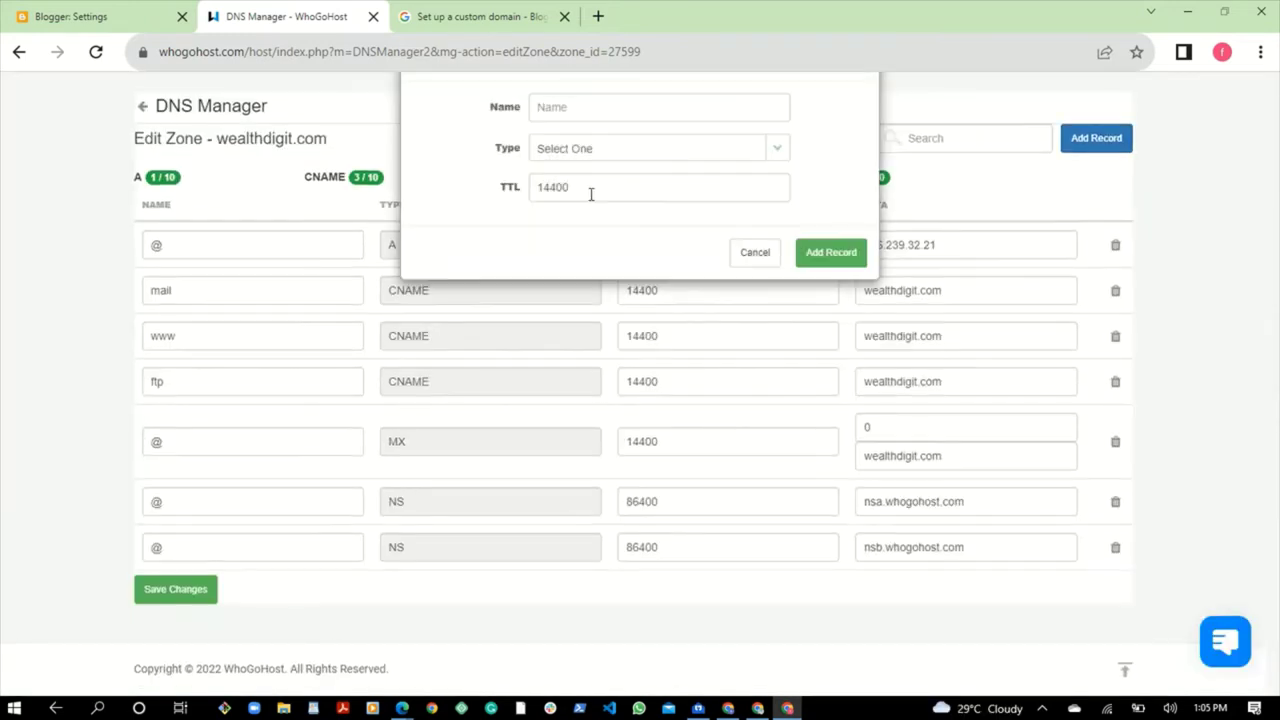
click(588, 111)
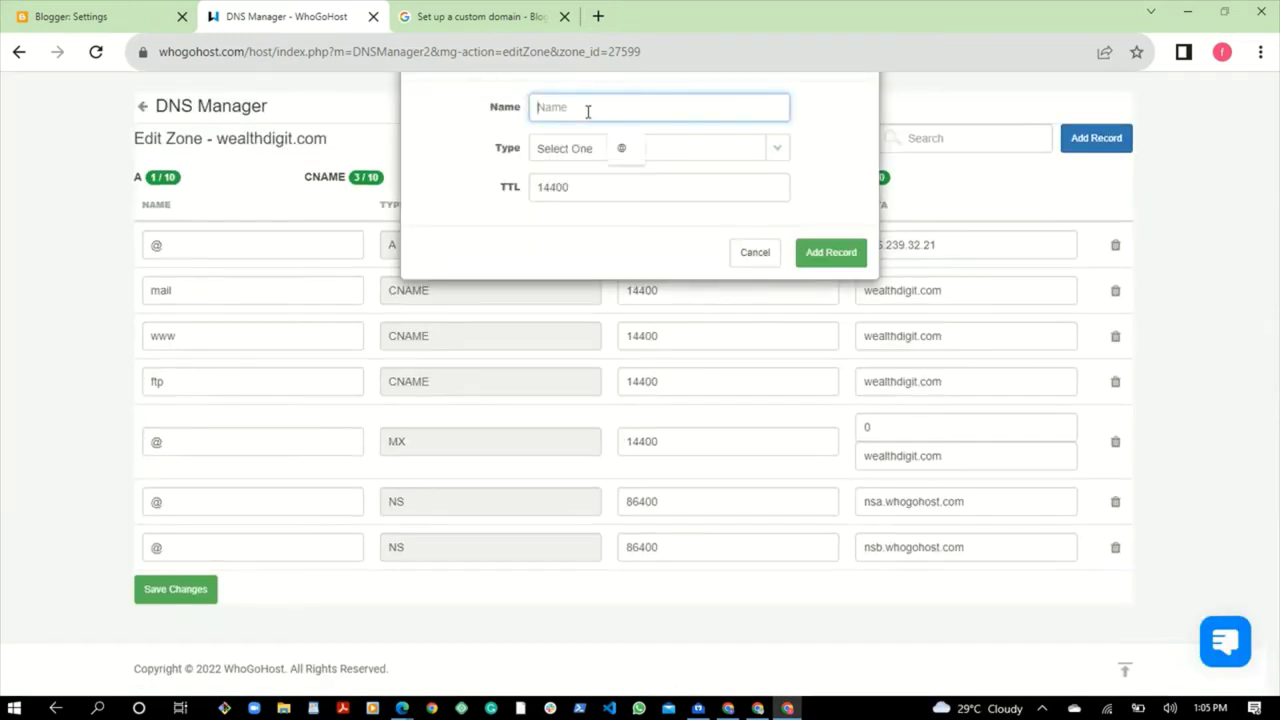
text(@)
click(631, 158)
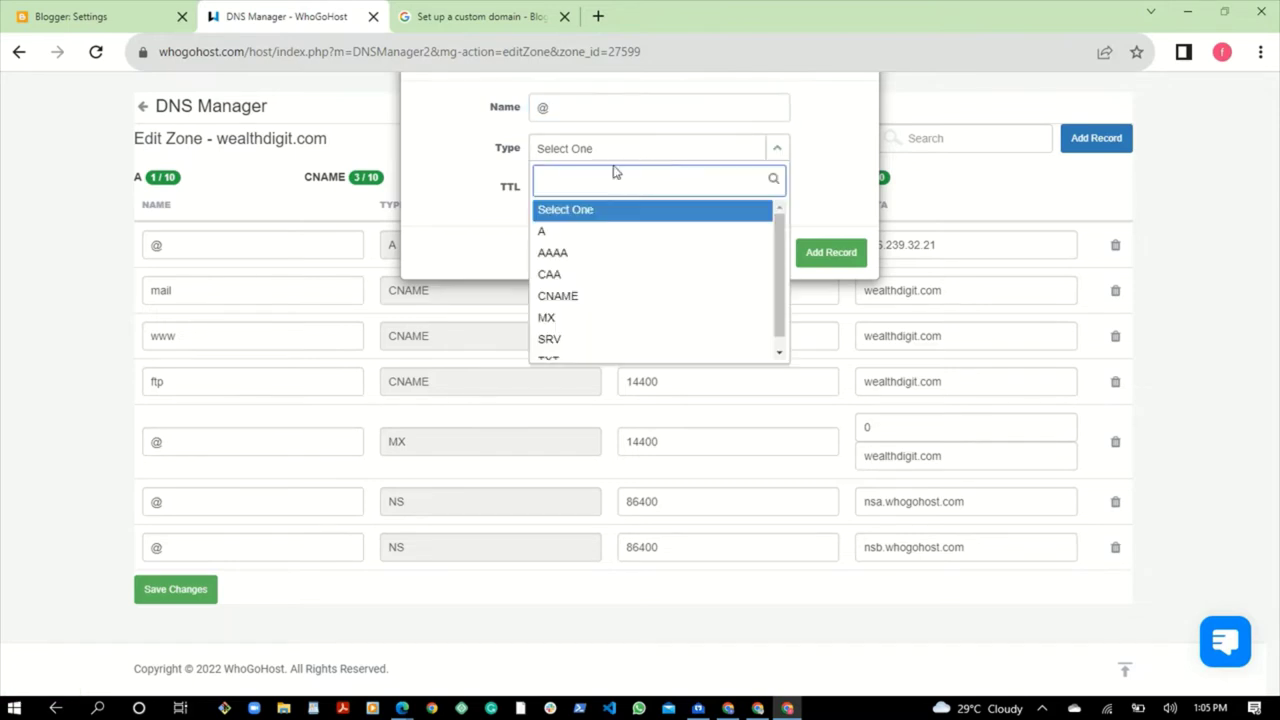
click(564, 231)
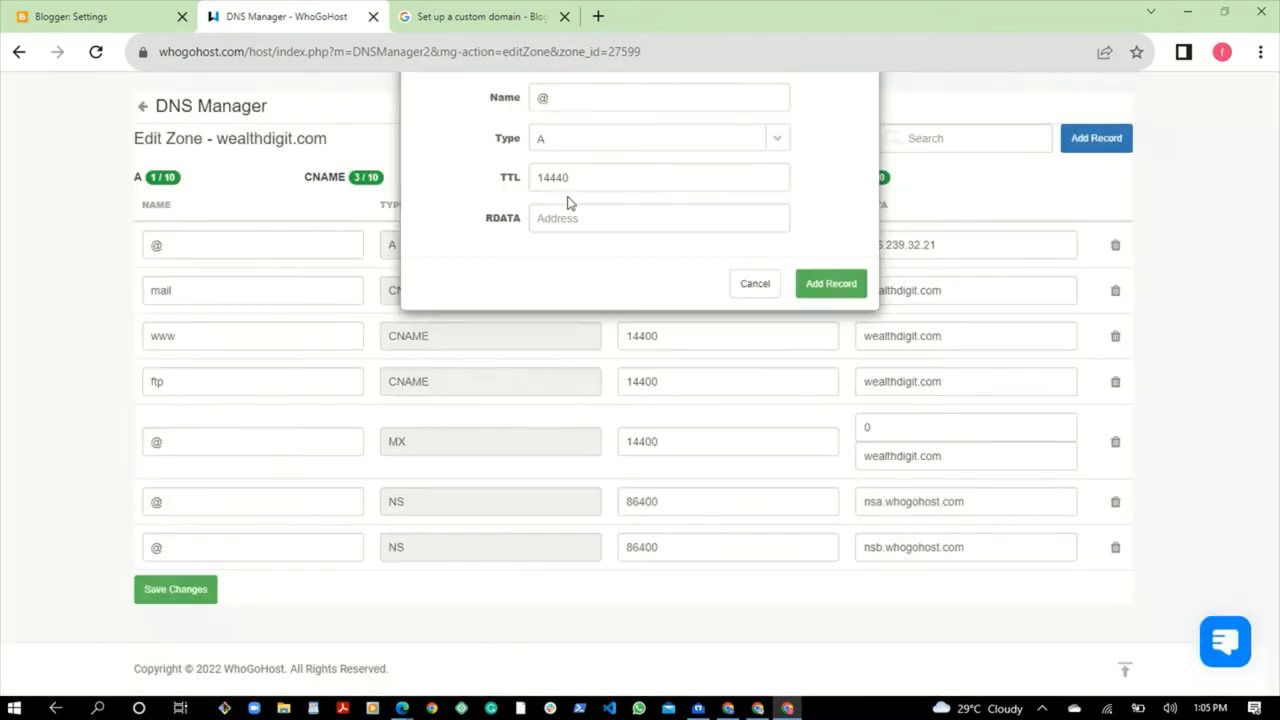
click(571, 217)
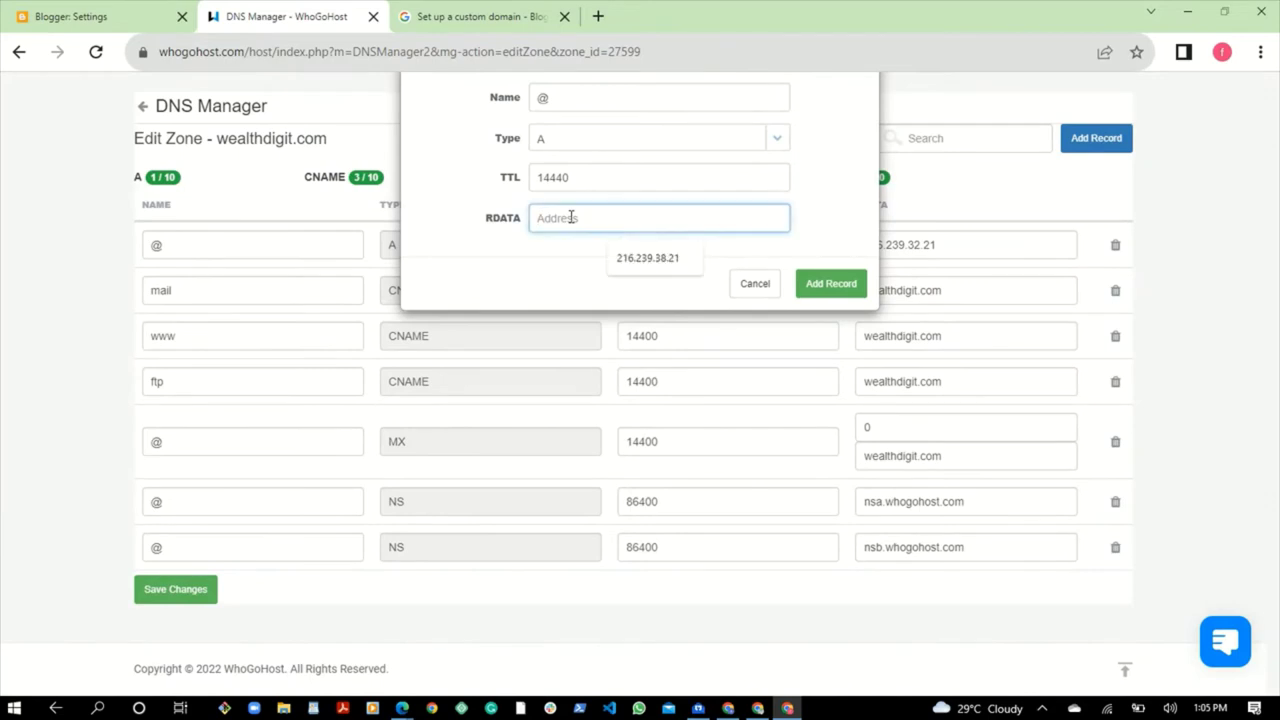
text(216.239.32.21)
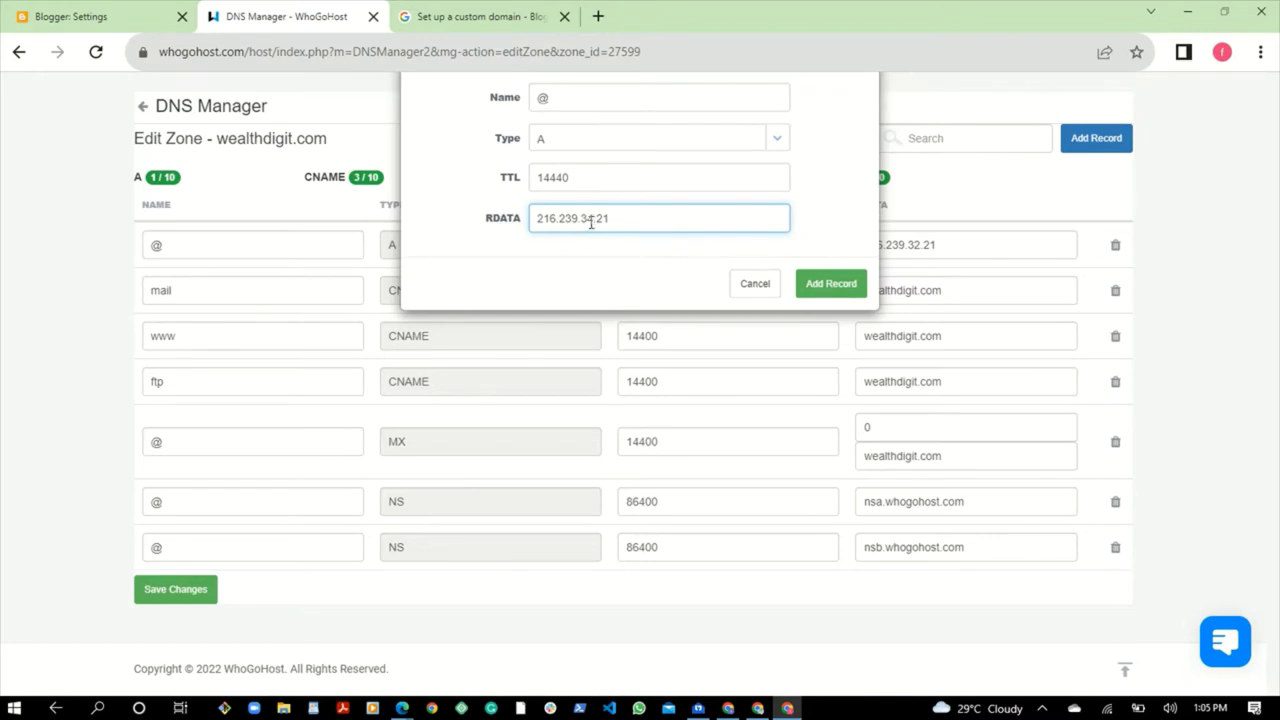
click(832, 284)
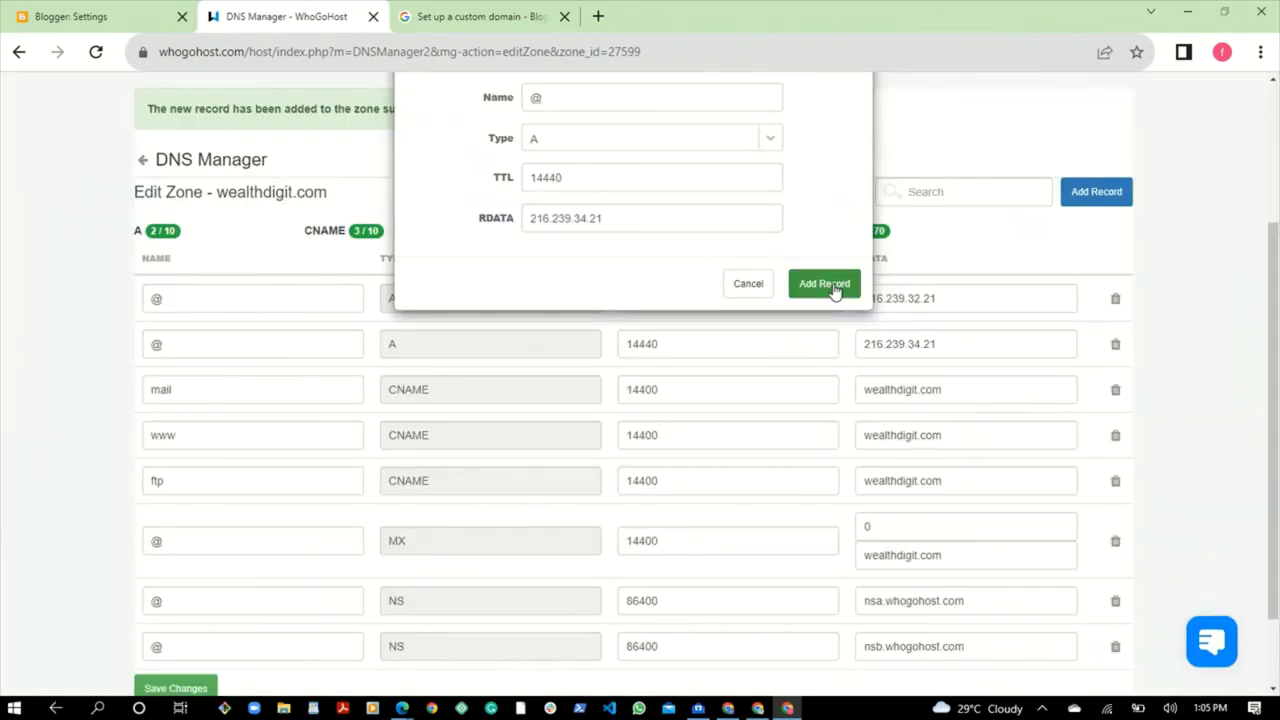
scroll(300, 560, down, 1)
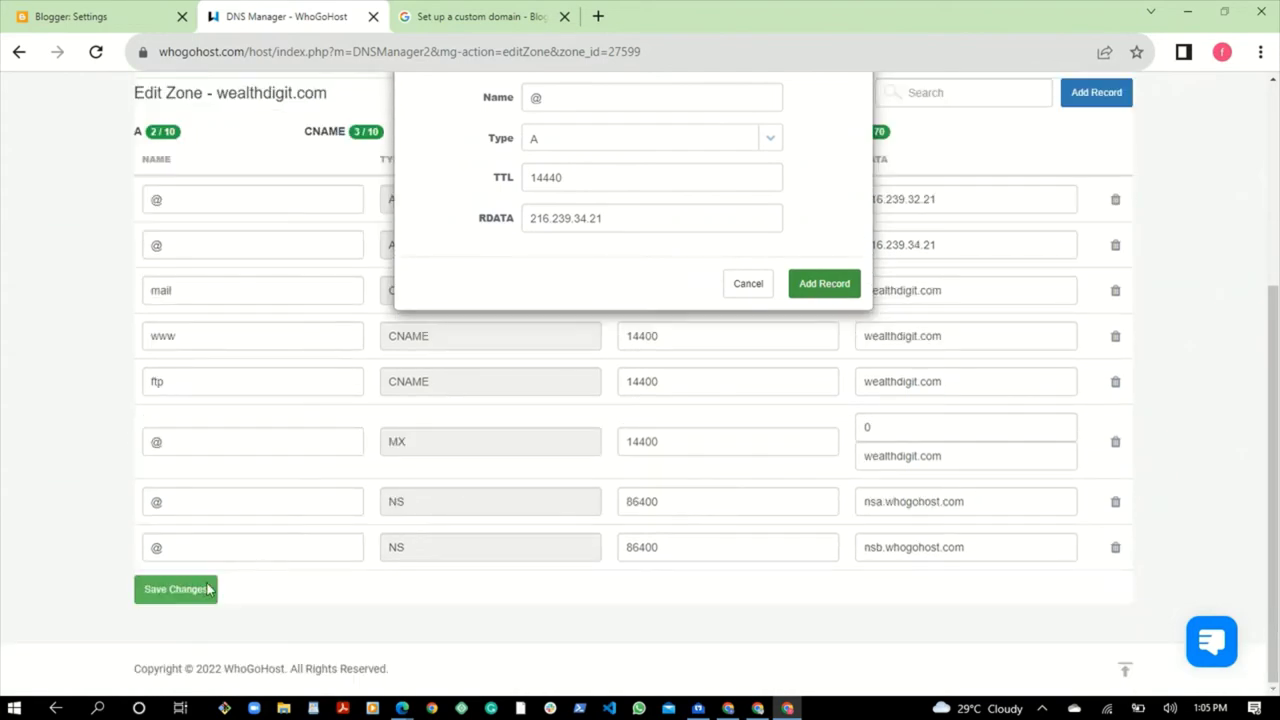
click(172, 600)
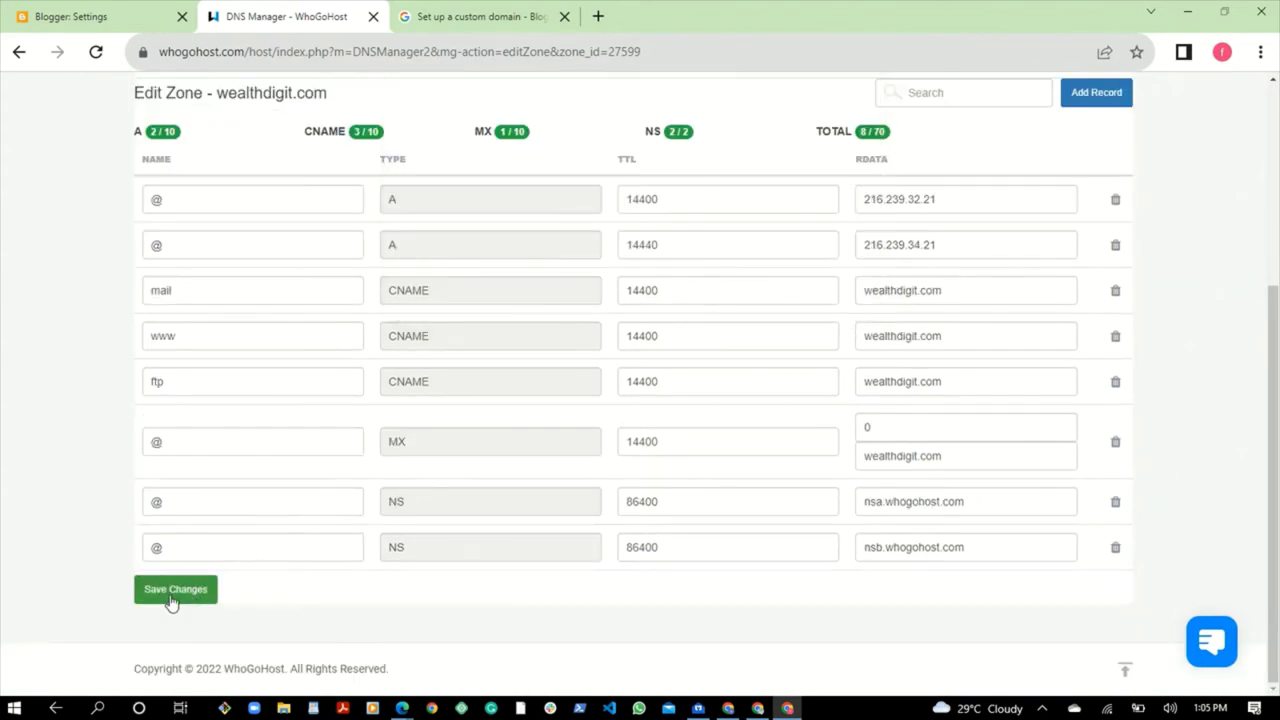
click(172, 590)
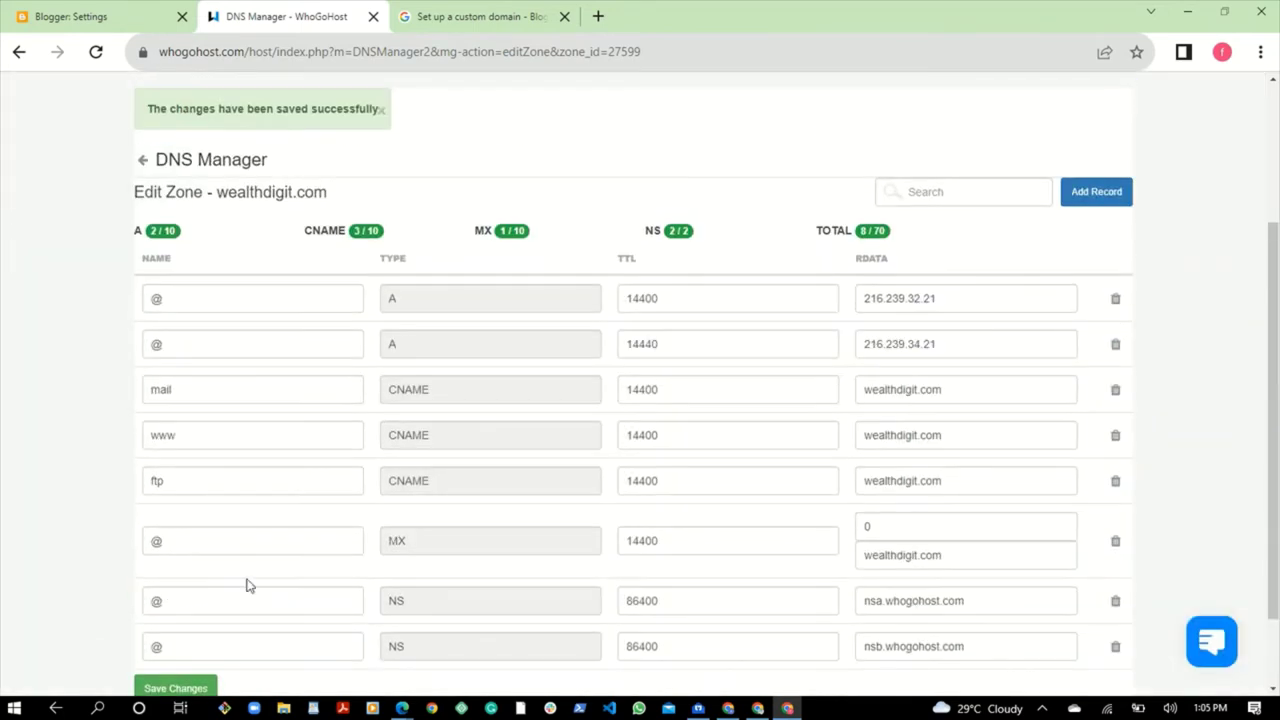
Add another A record named @ with the address 216.239.36.21 to the wealthdigit.com zone and save the changes.
click(1097, 196)
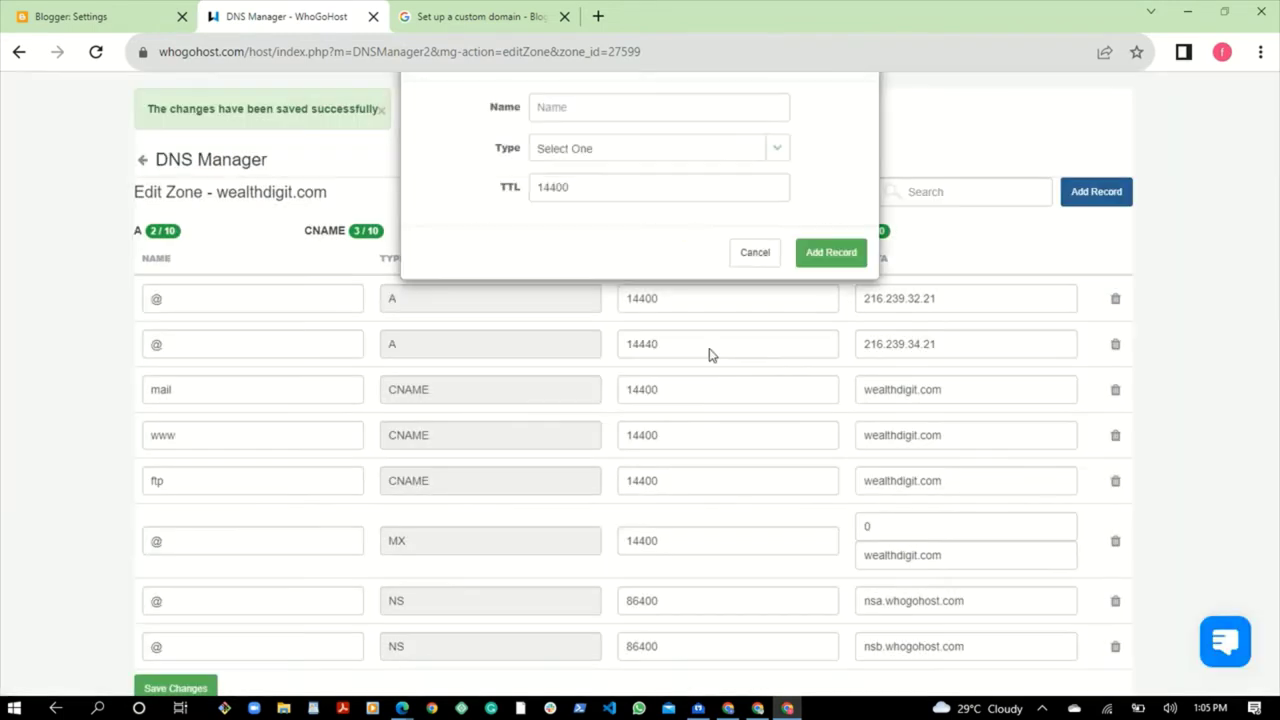
click(576, 97)
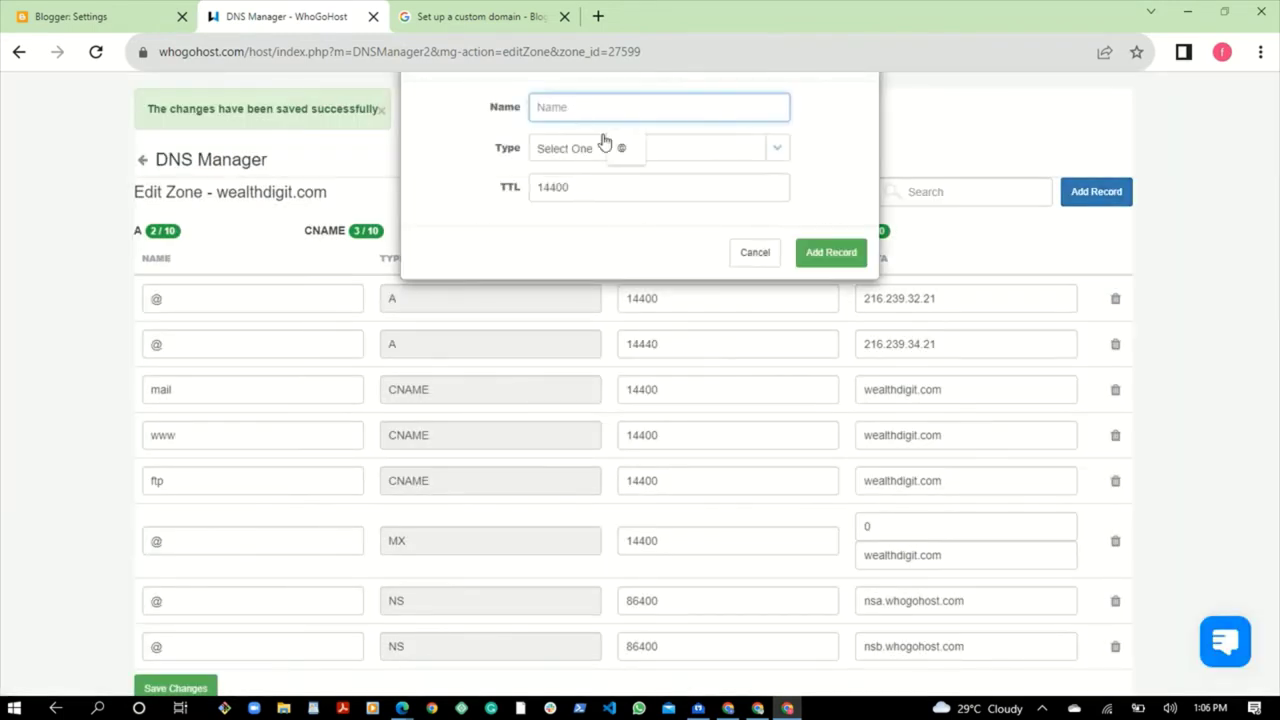
text(@)
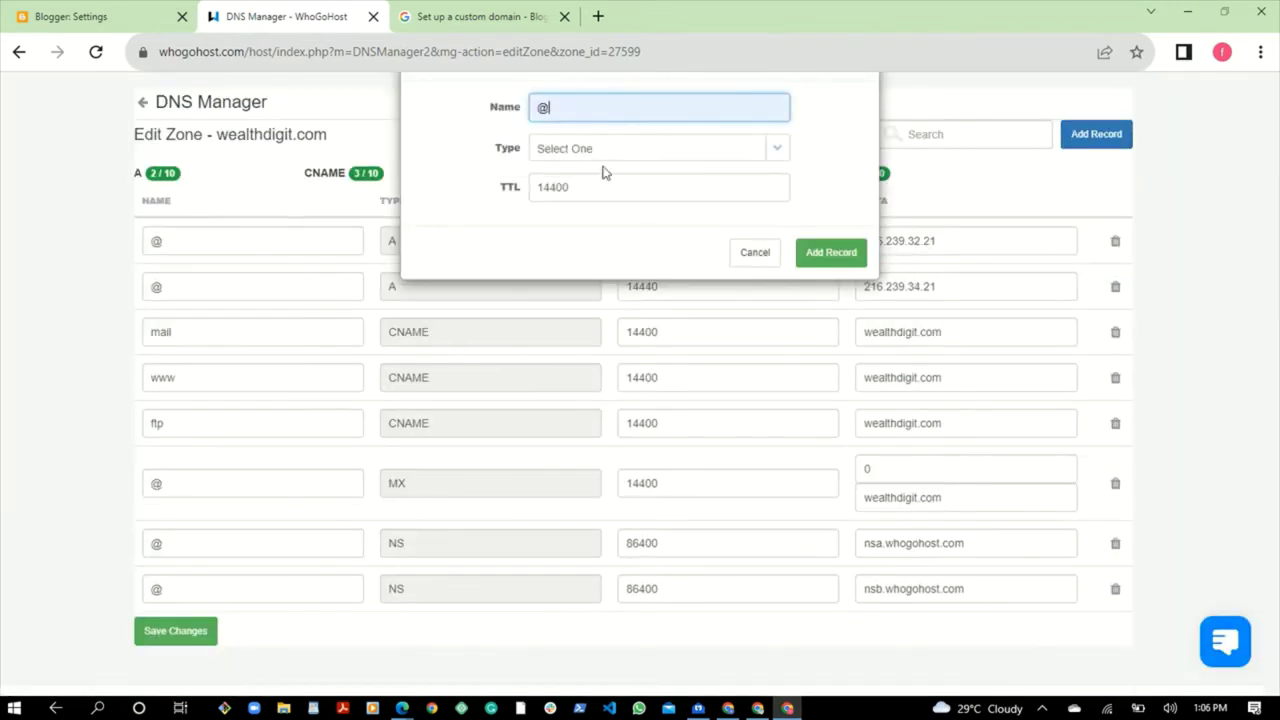
click(614, 156)
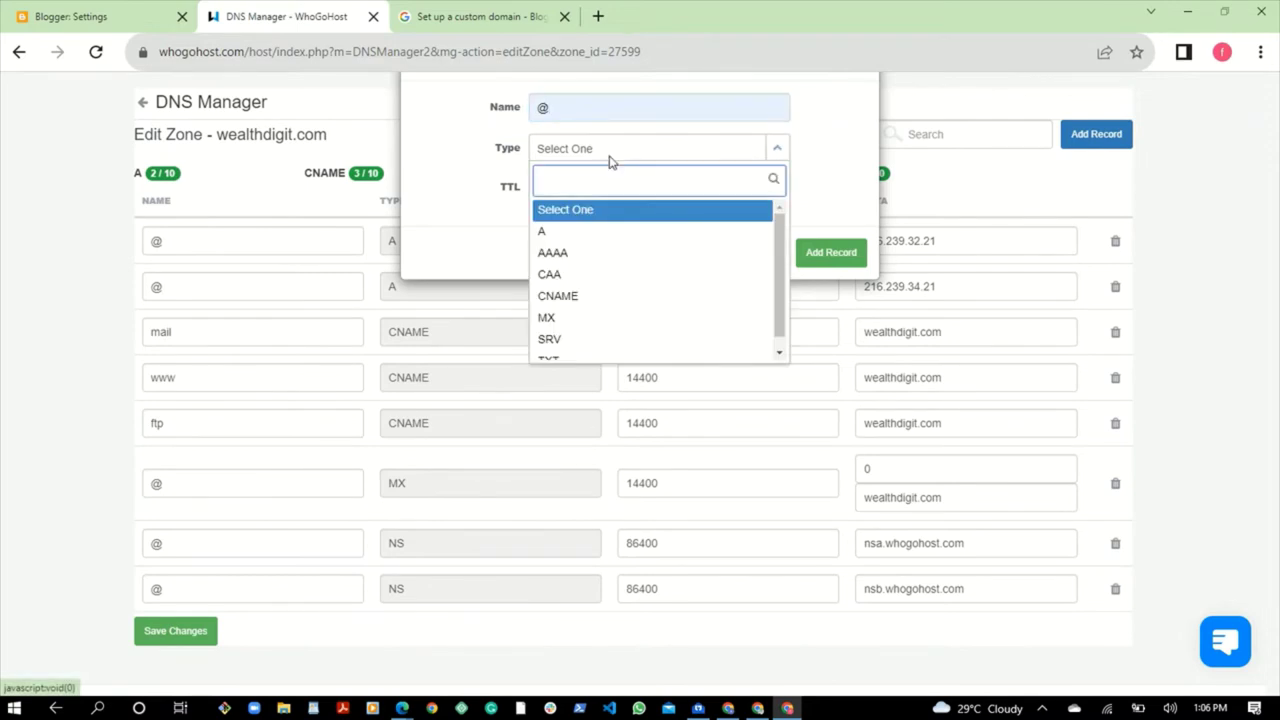
click(560, 234)
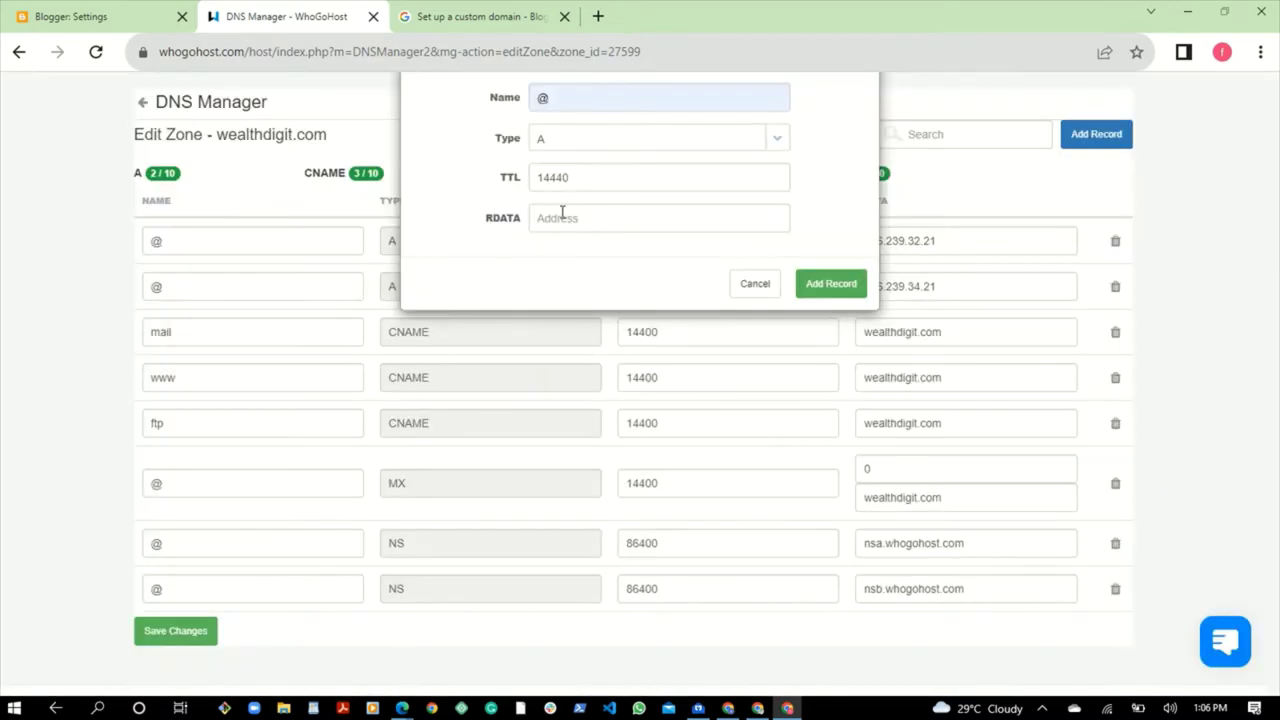
click(562, 215)
text(216.239.32.21)
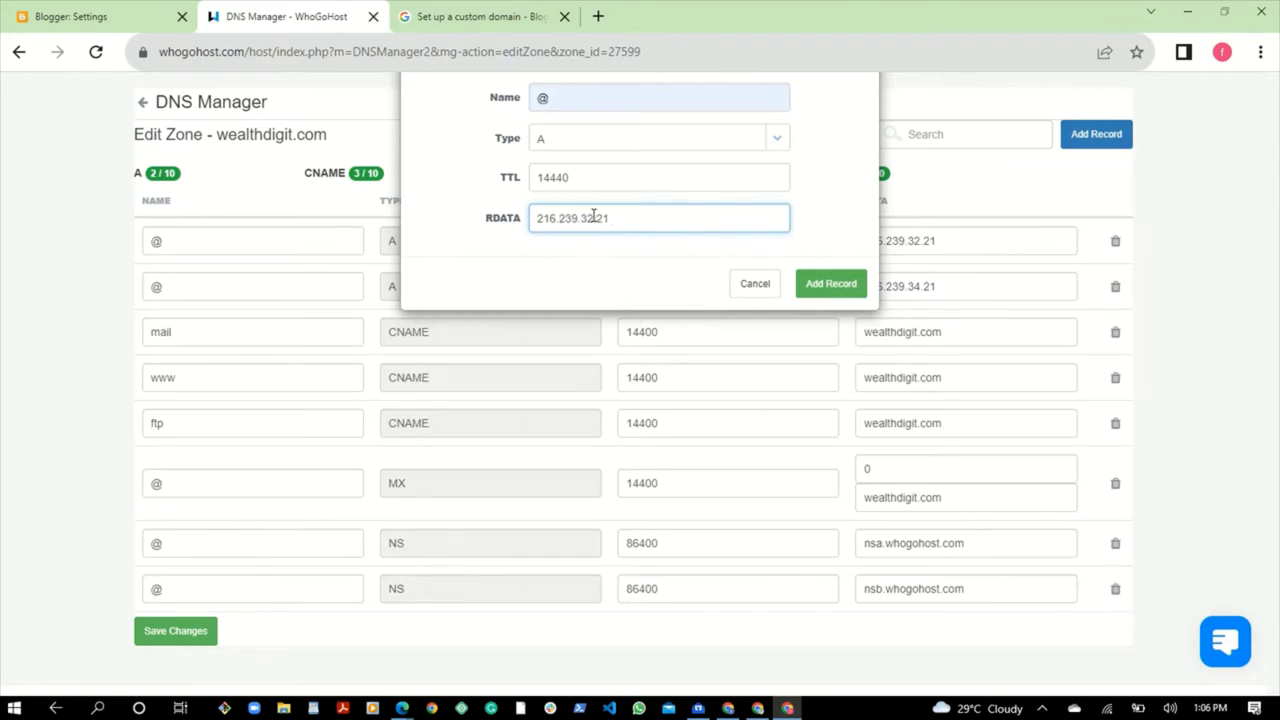
click(818, 284)
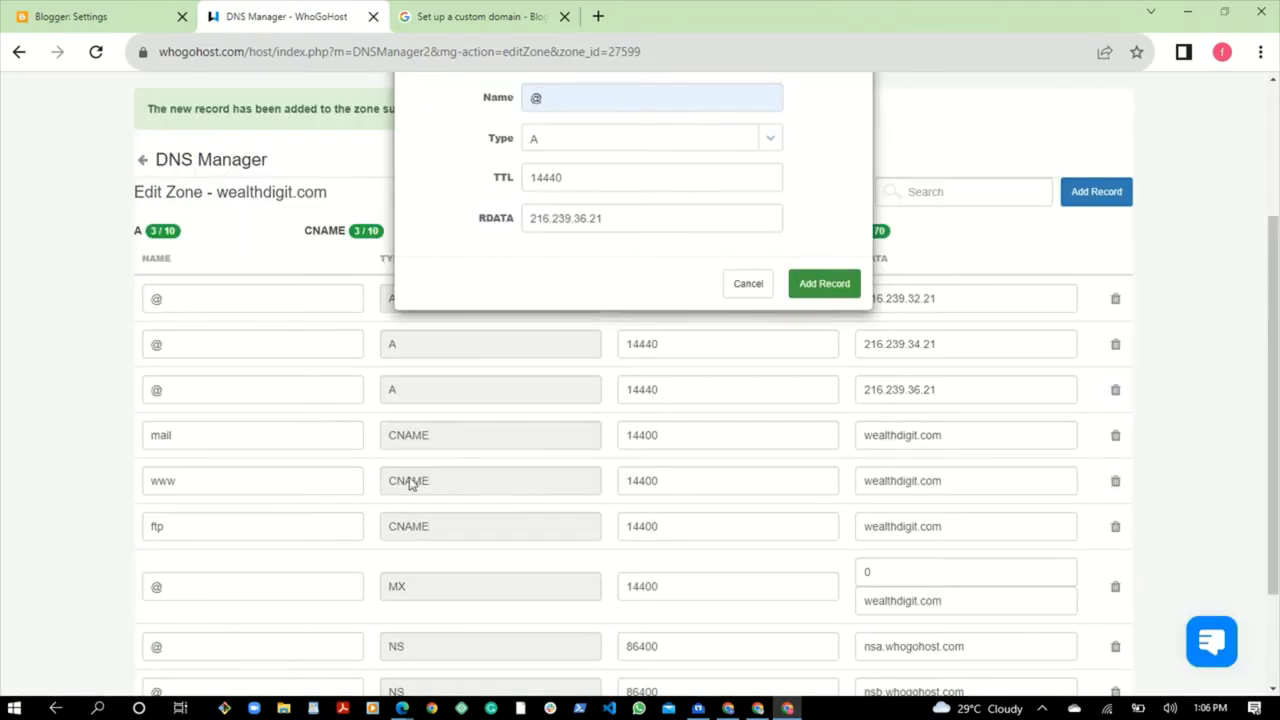
scroll(280, 492, down, 3)
click(175, 598)
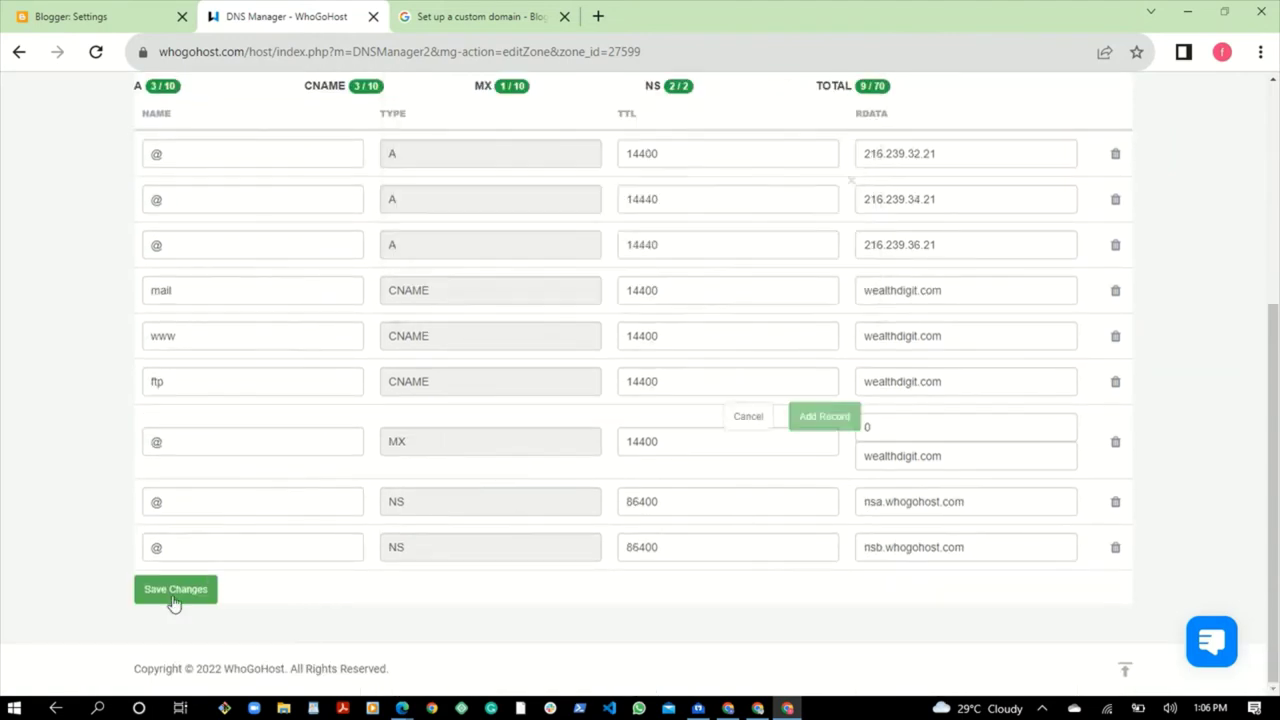
click(175, 592)
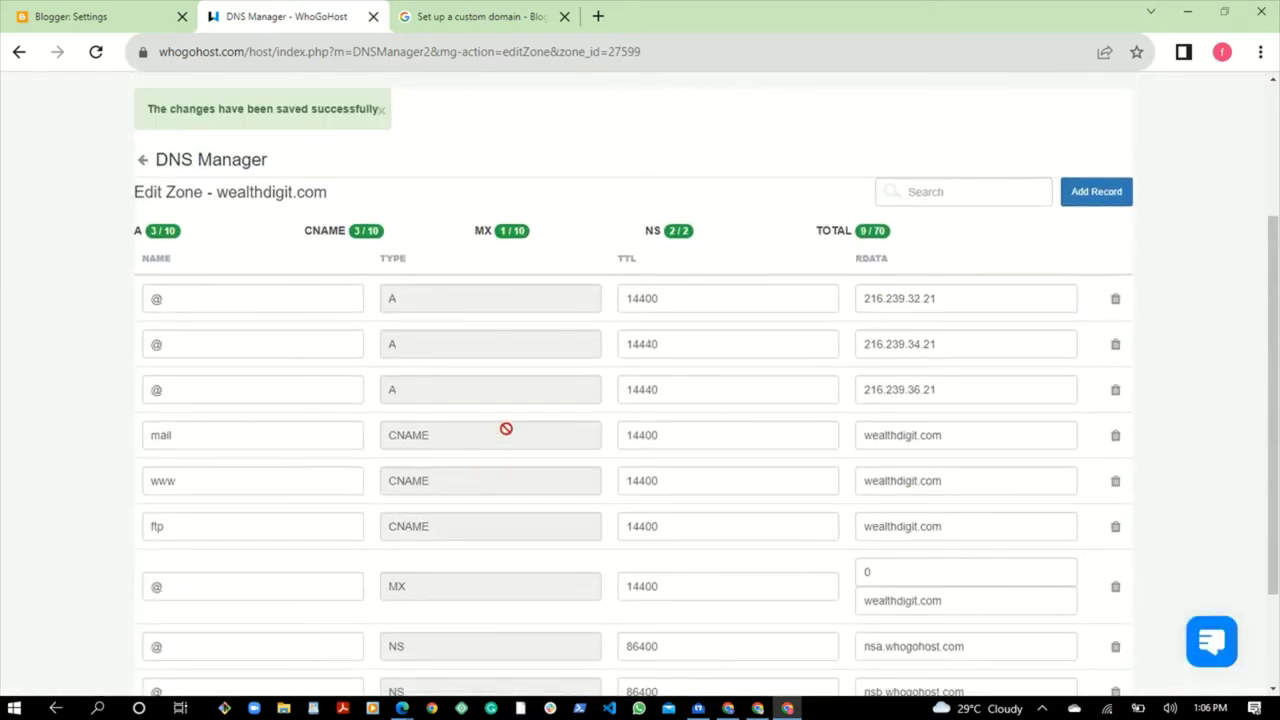
Add a fourth A record named @ with the address 216.239.38.21 to the wealthdigit.com zone and save the changes.
click(1097, 193)
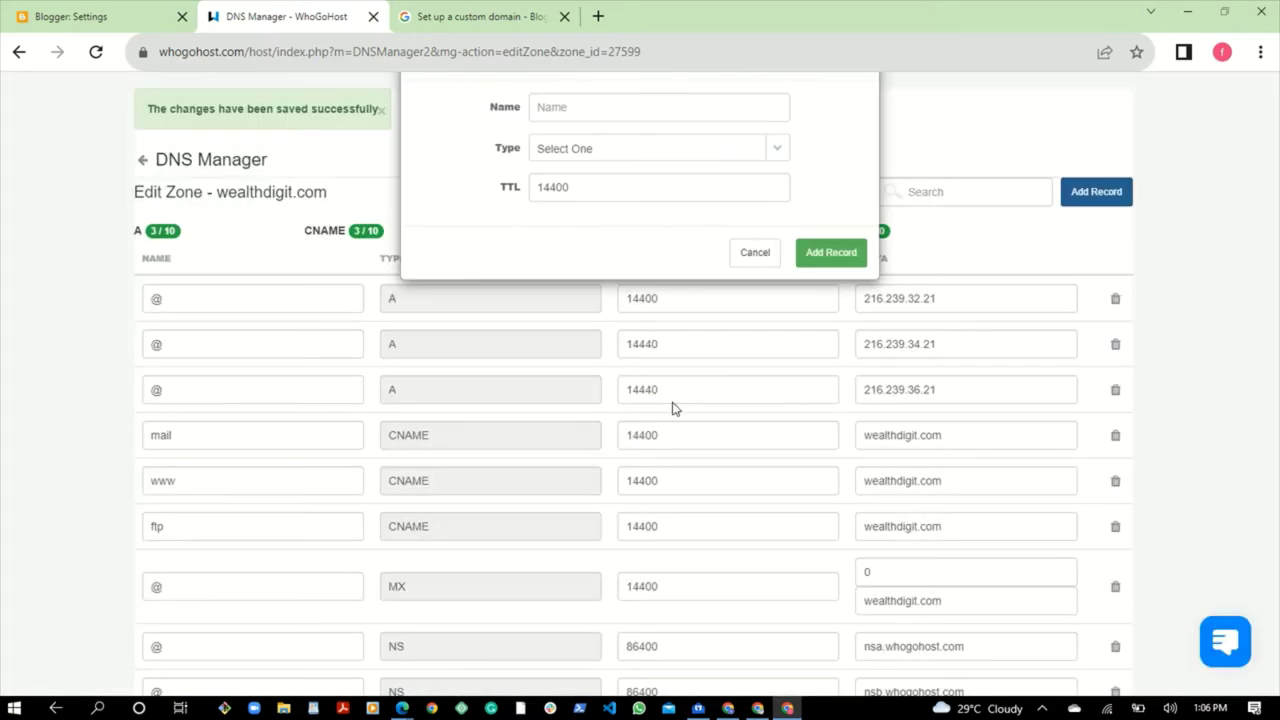
click(588, 114)
text(@)
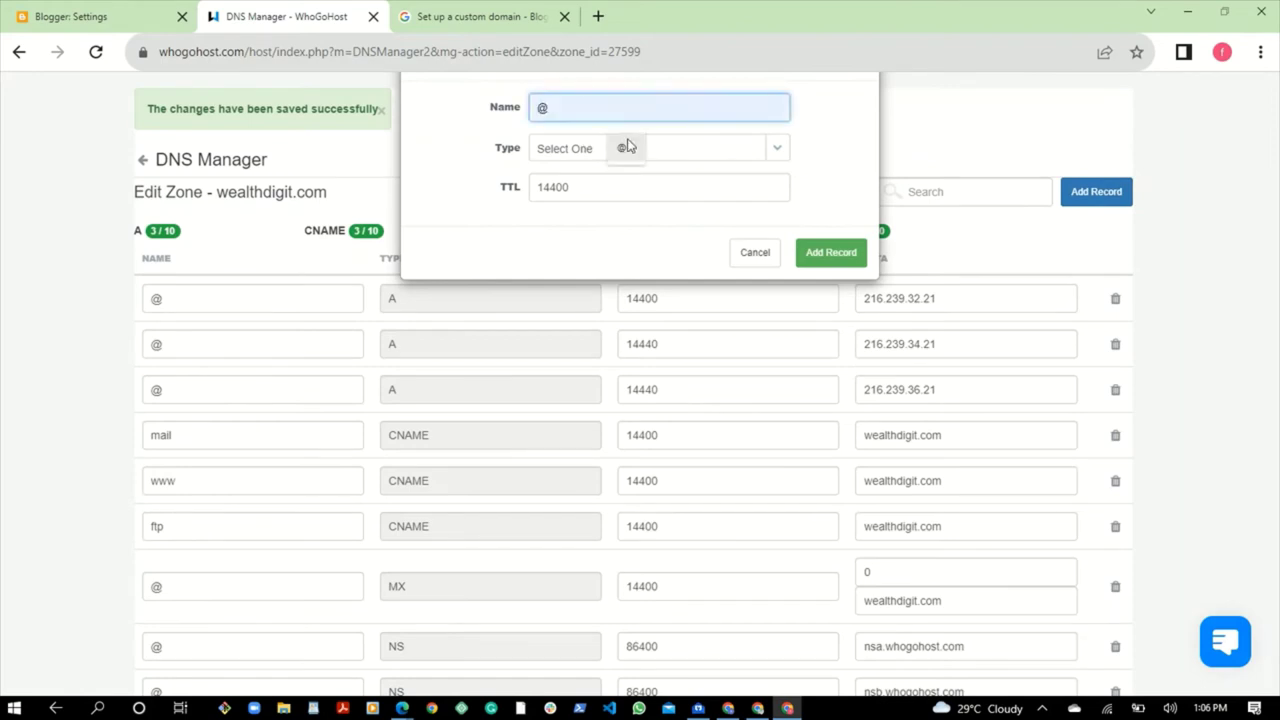
click(638, 152)
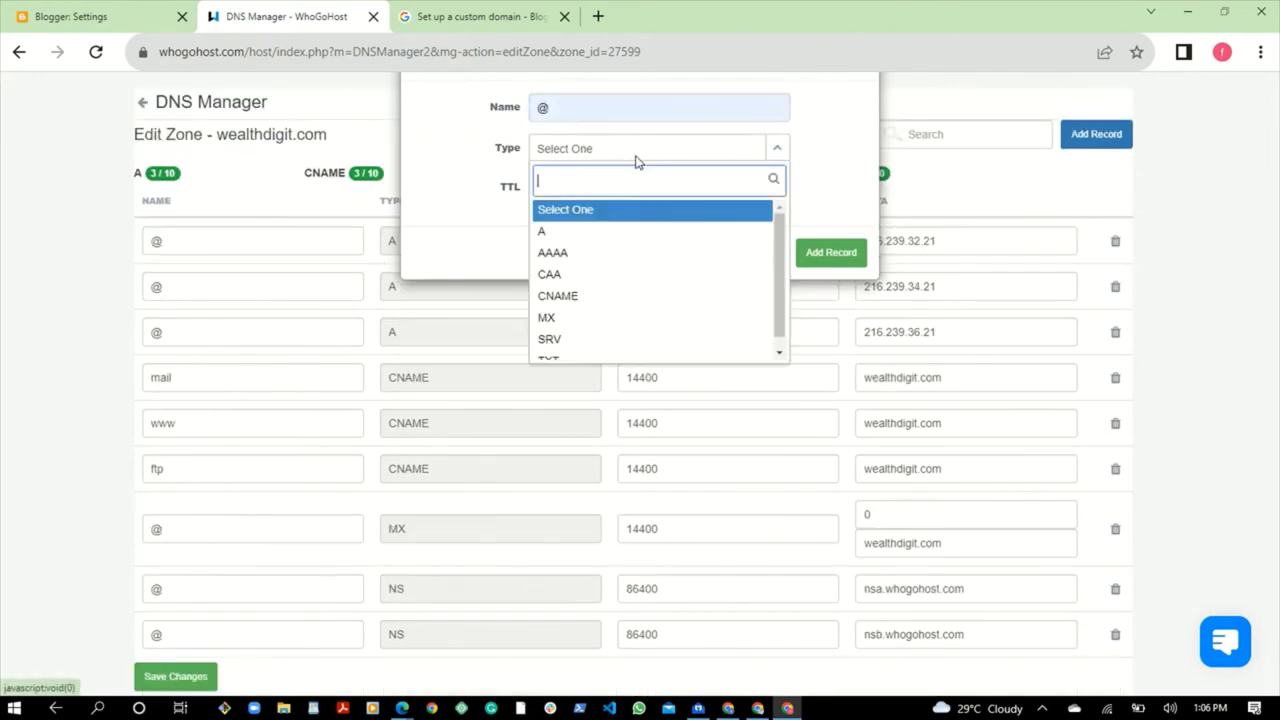
click(573, 234)
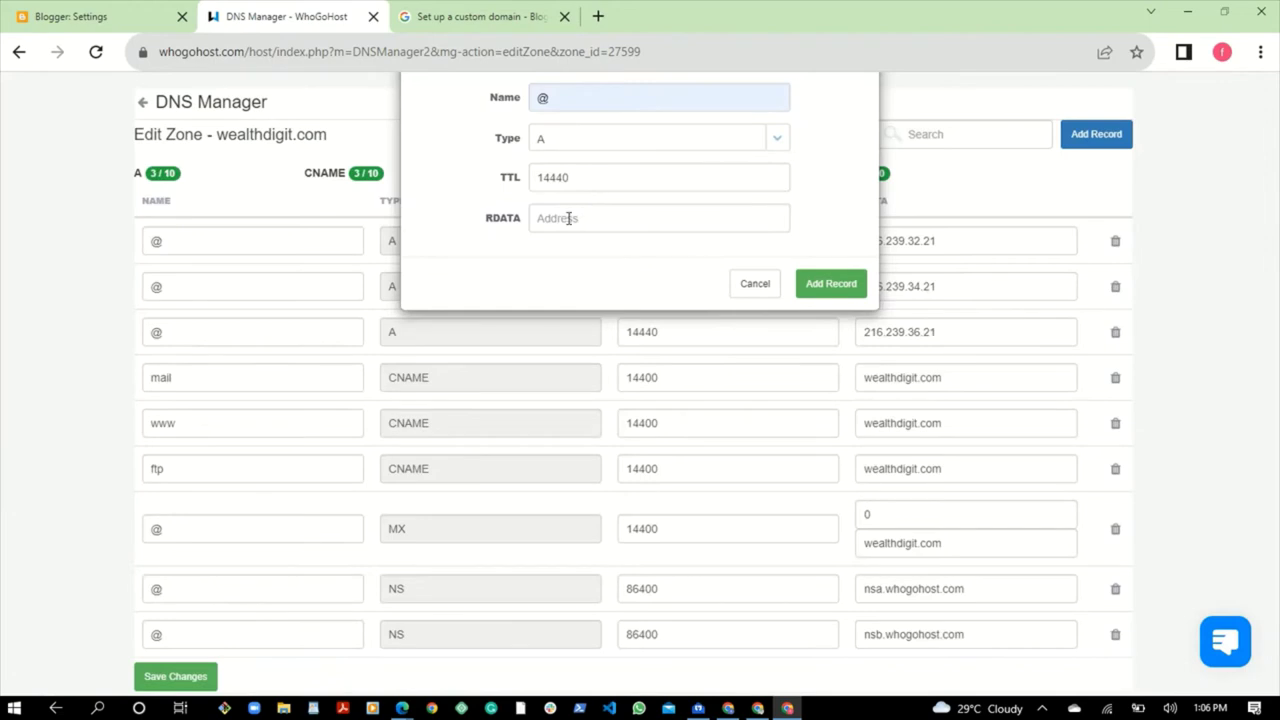
click(568, 220)
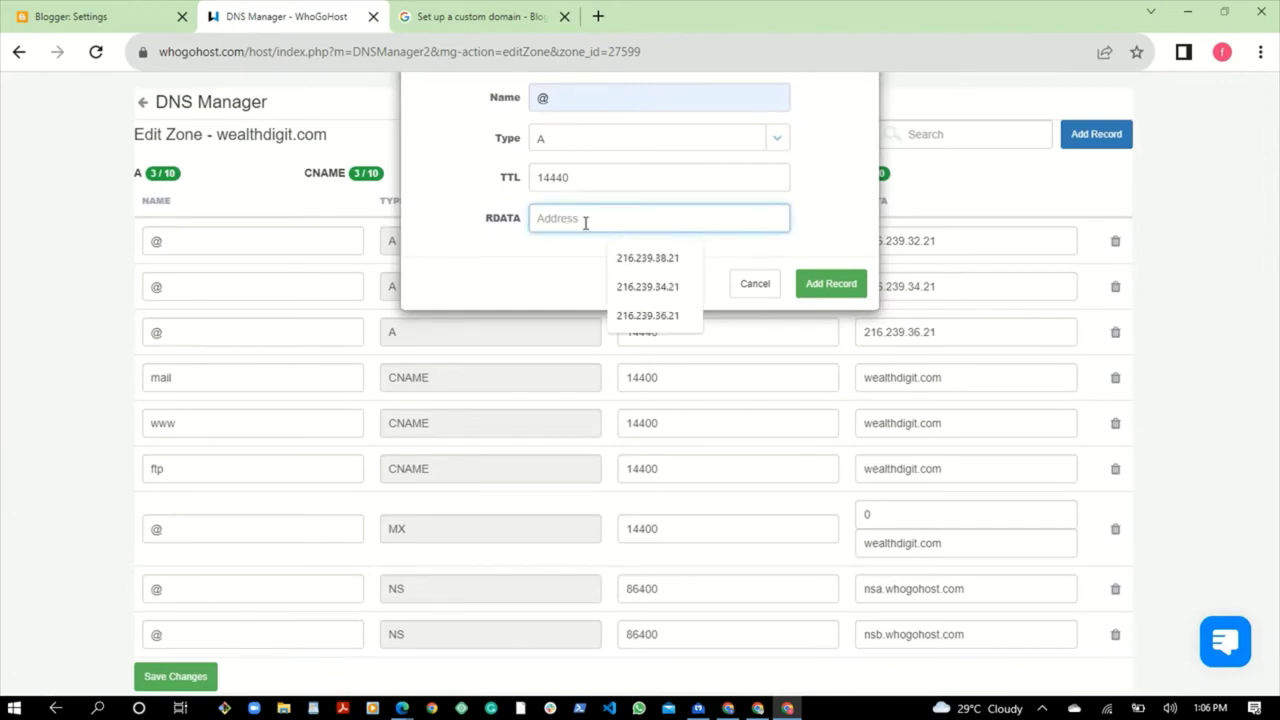
click(645, 260)
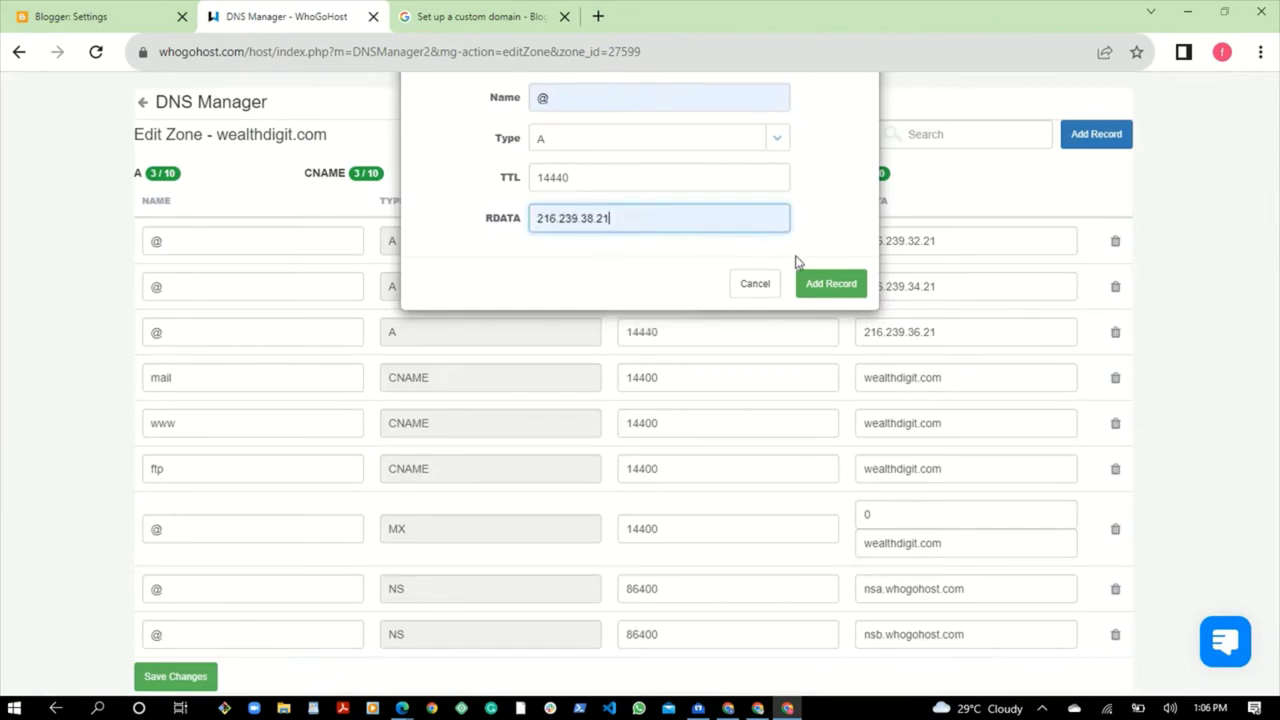
click(822, 288)
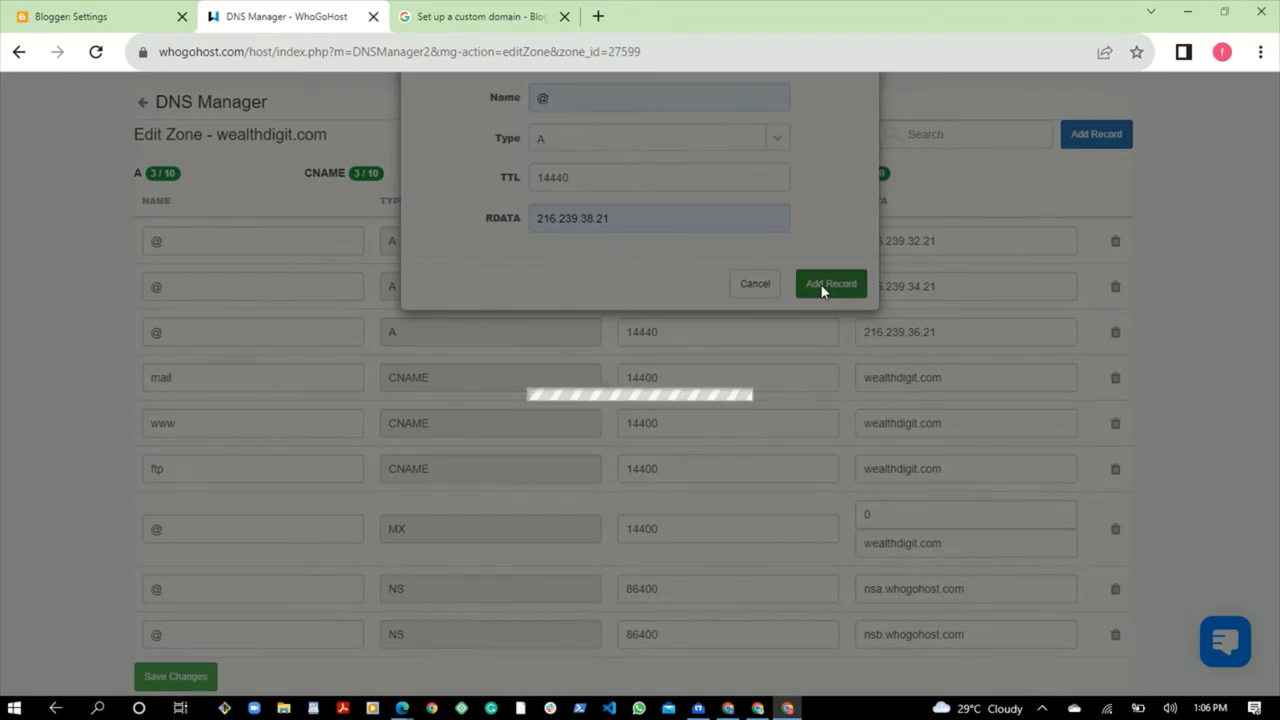
scroll(325, 443, down, 2)
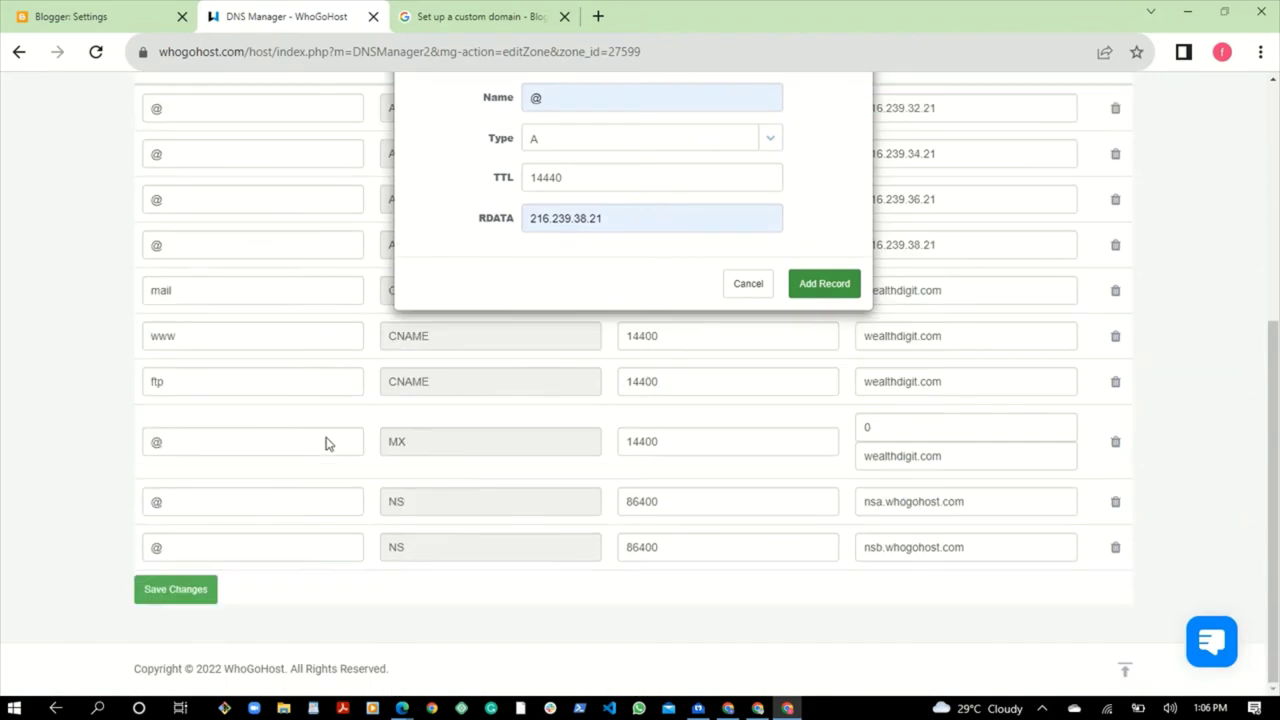
click(175, 596)
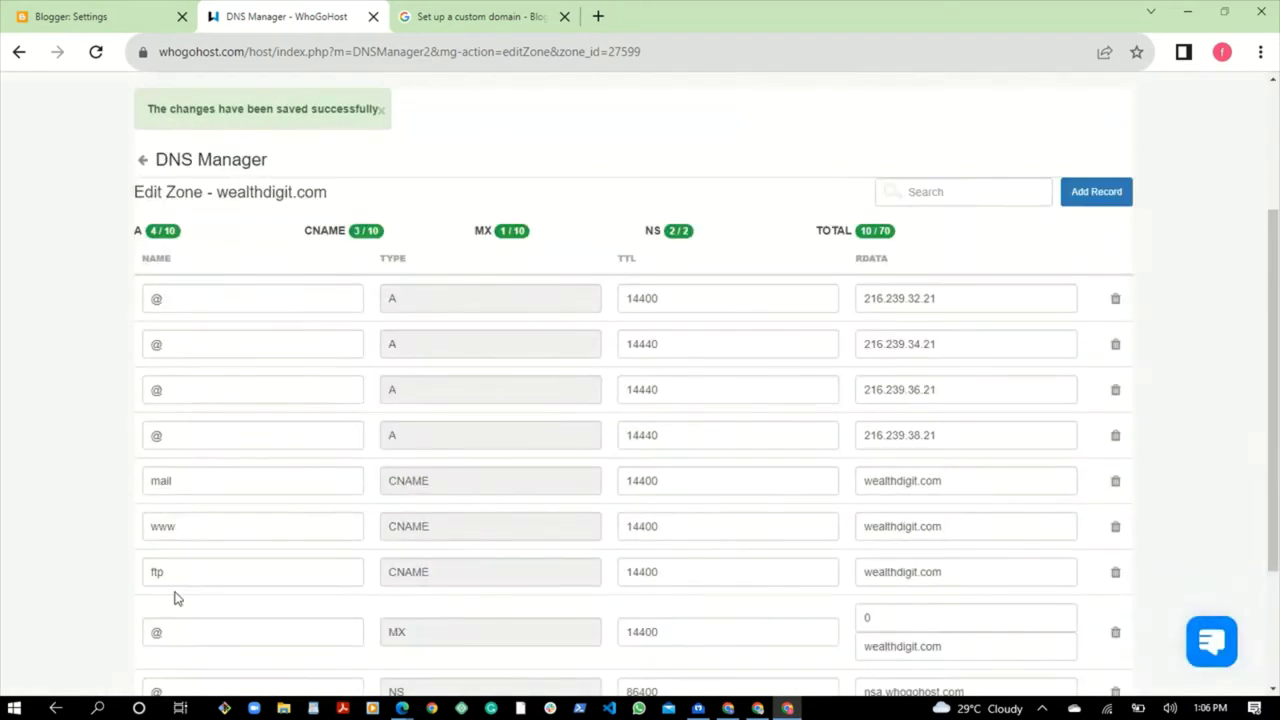
Check the two required CNAMEs in Blogger's custom domain dialog, then rename the zone's mail CNAME record to www in the WhoGoHost DNS manager.
scroll(406, 515, down, 2)
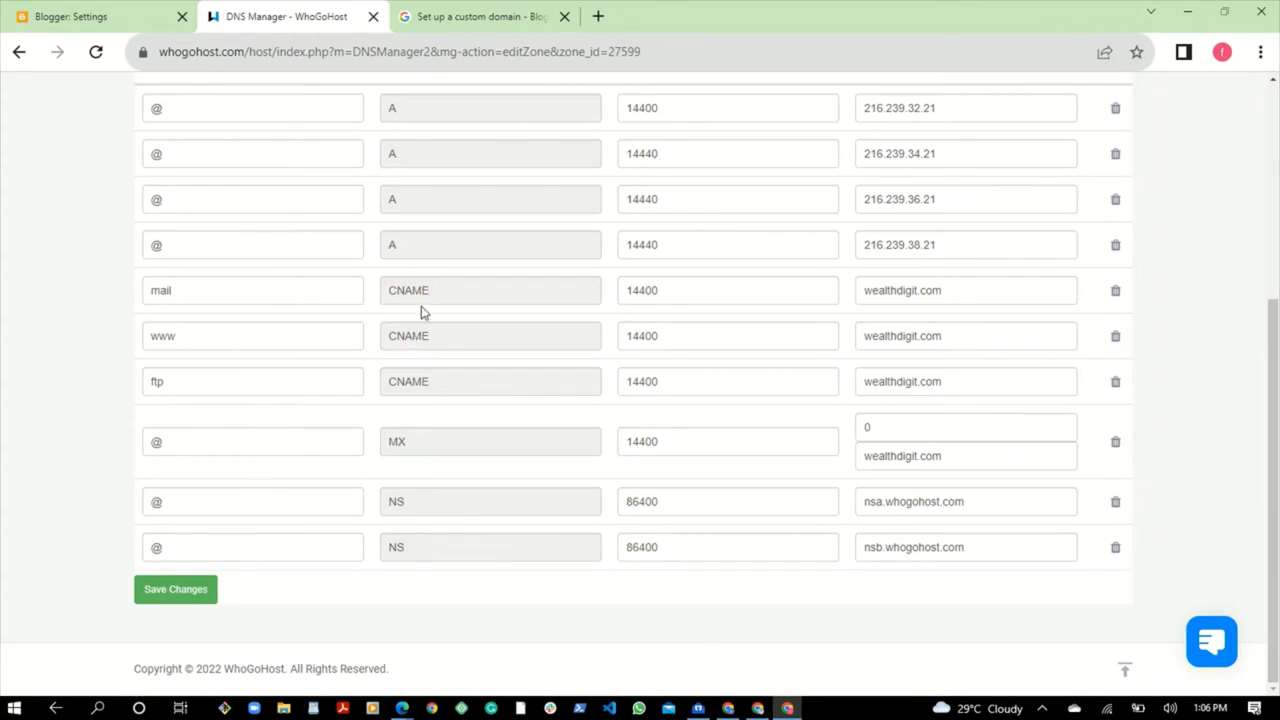
click(152, 22)
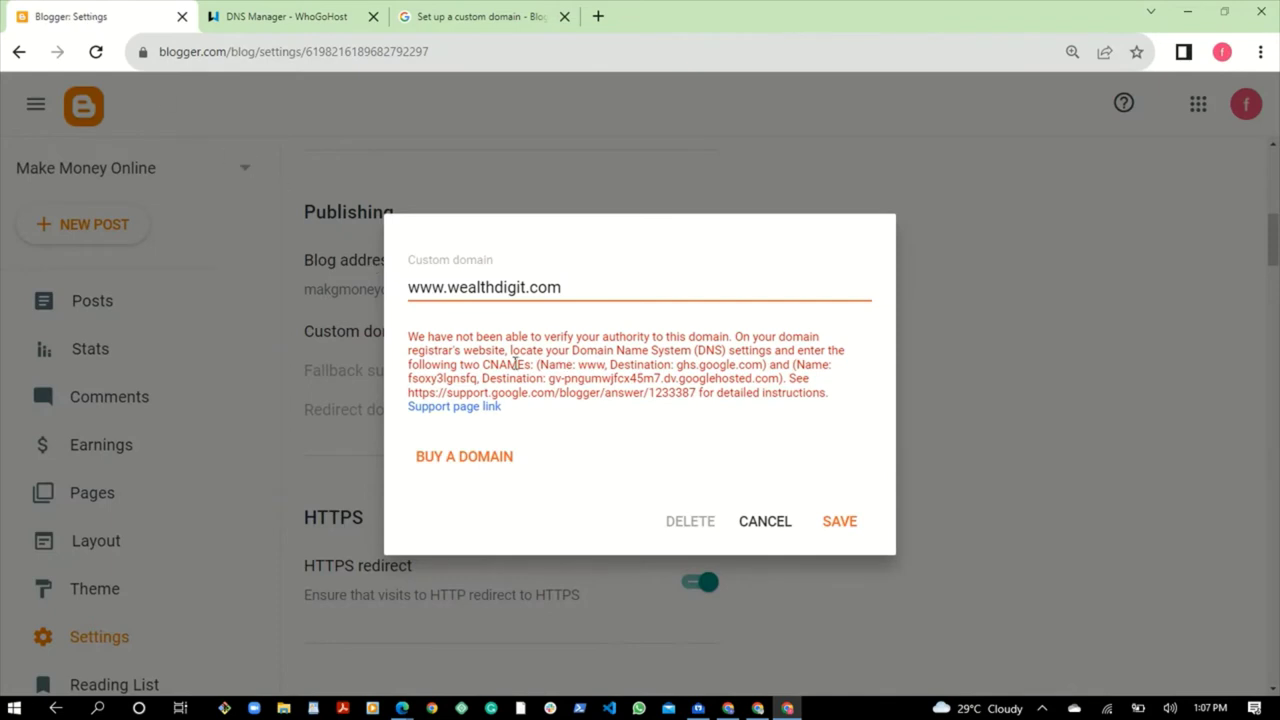
drag(487, 364, 710, 382)
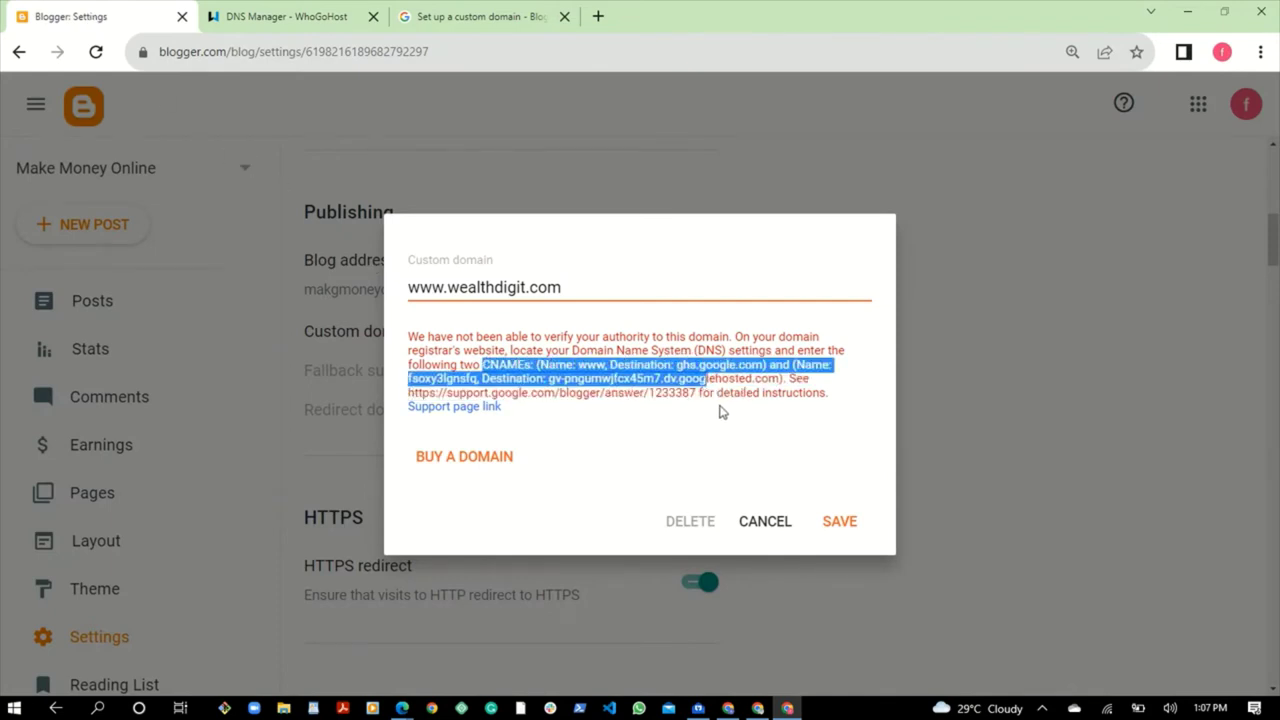
click(695, 398)
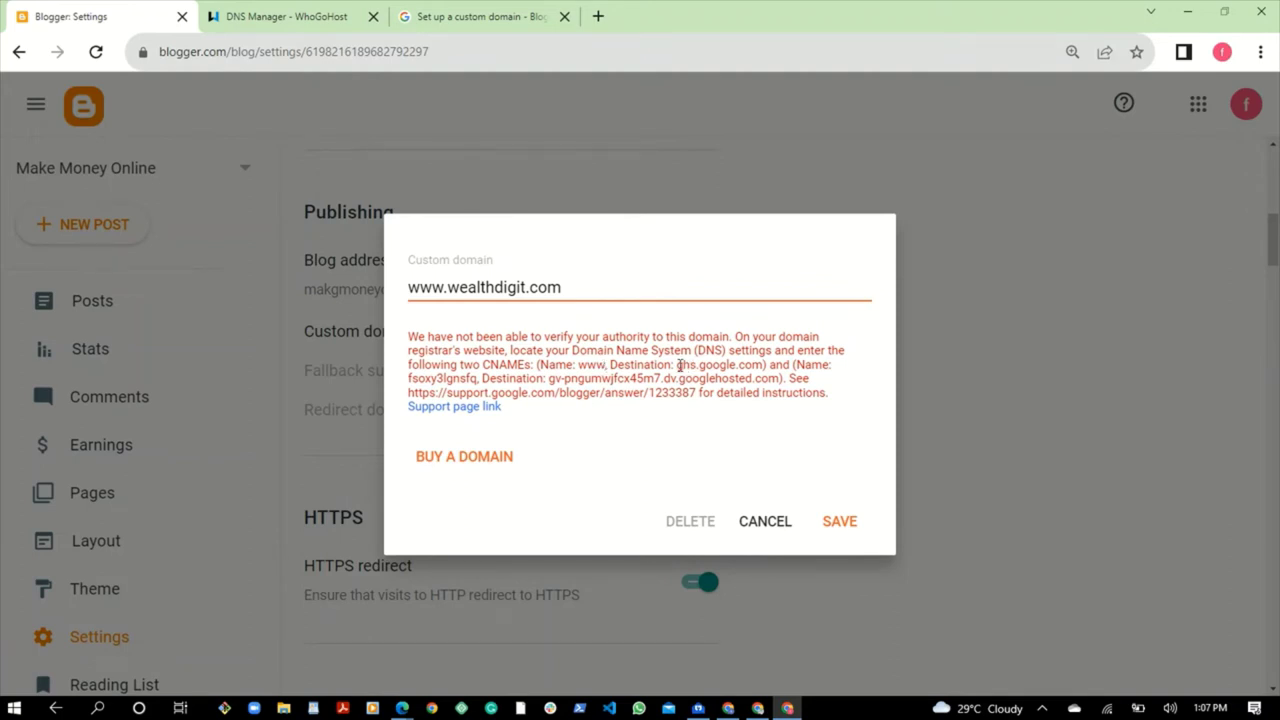
click(266, 17)
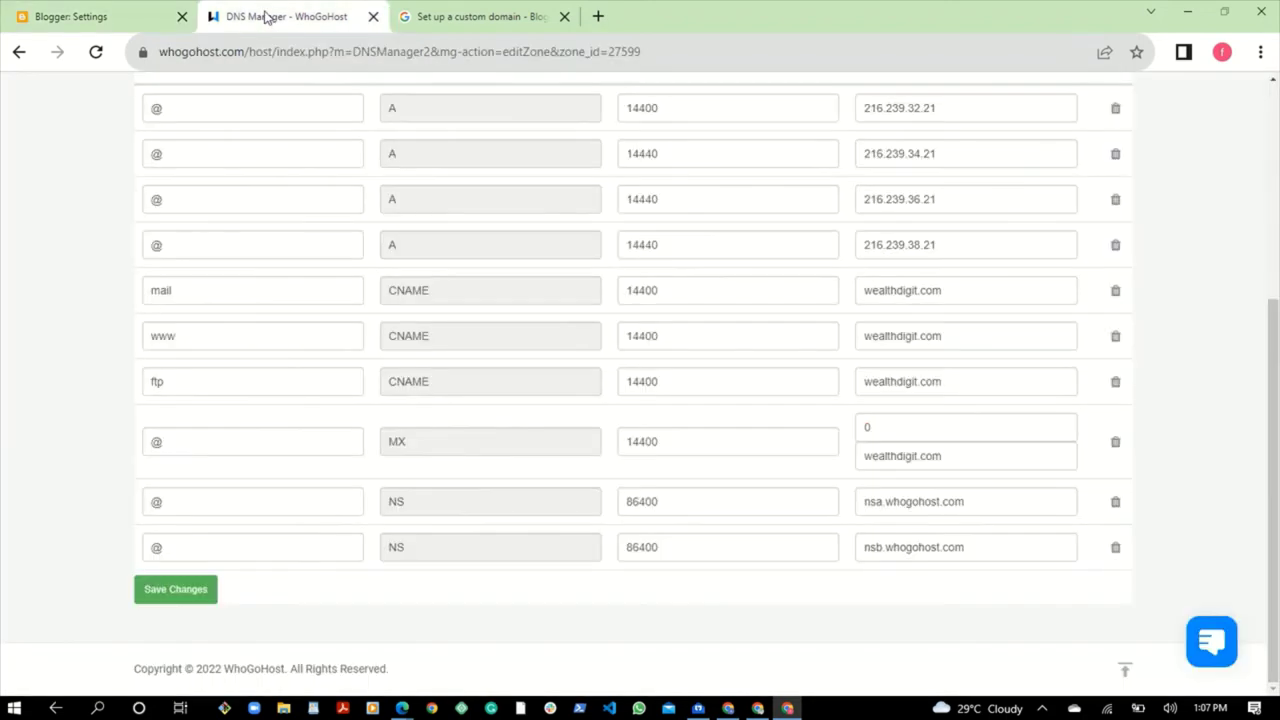
click(228, 296)
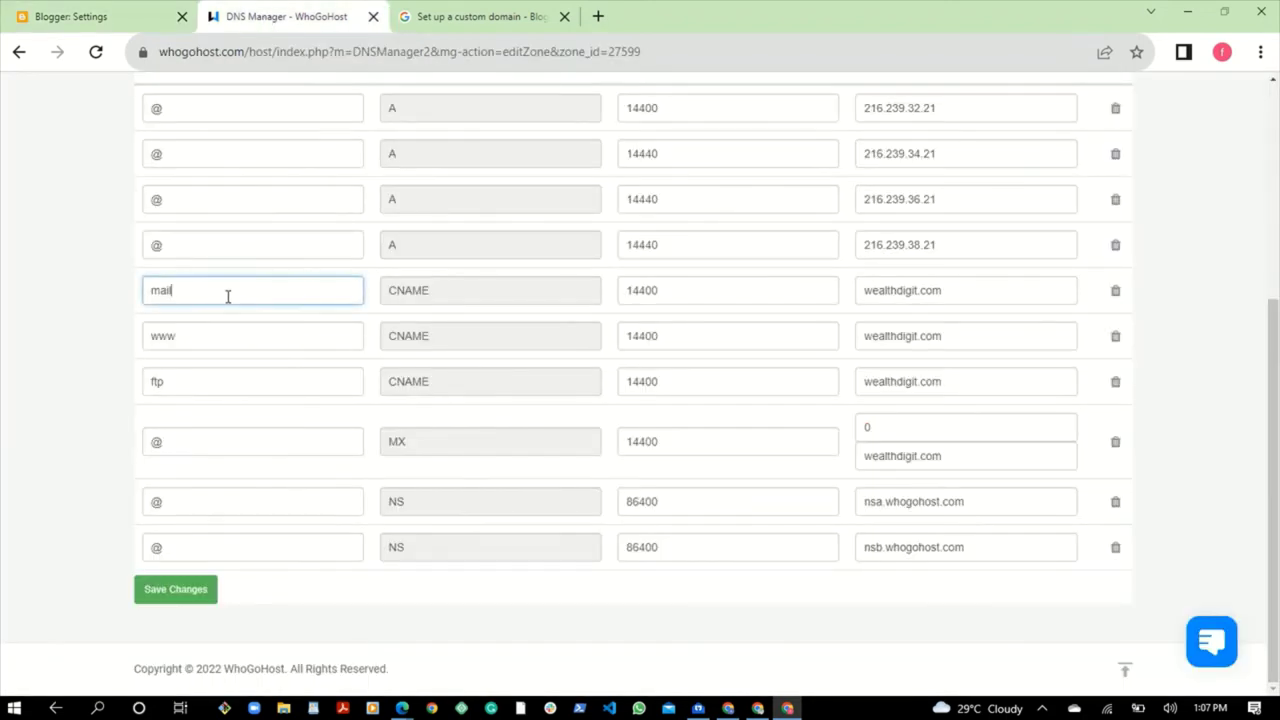
key(BackSpace)
text(www)
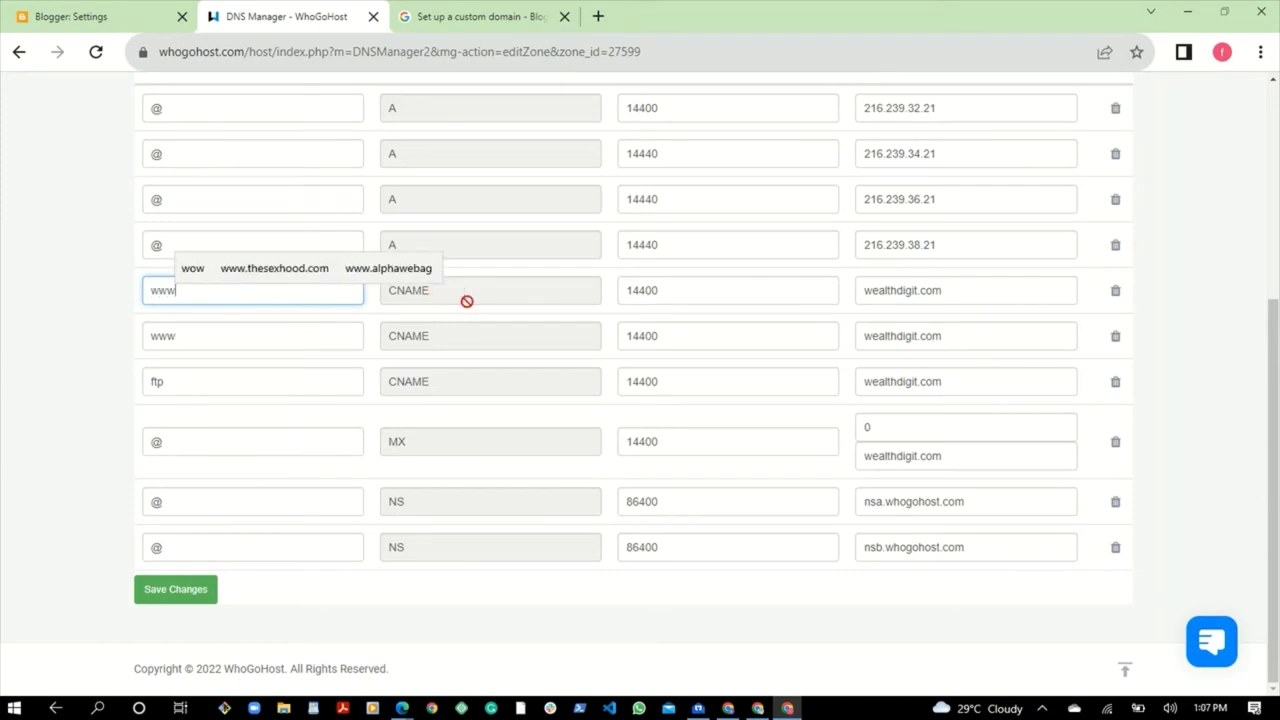
Set the destination of the first www CNAME record to ghs.google.com and save the zone changes.
click(954, 289)
double_click(954, 289)
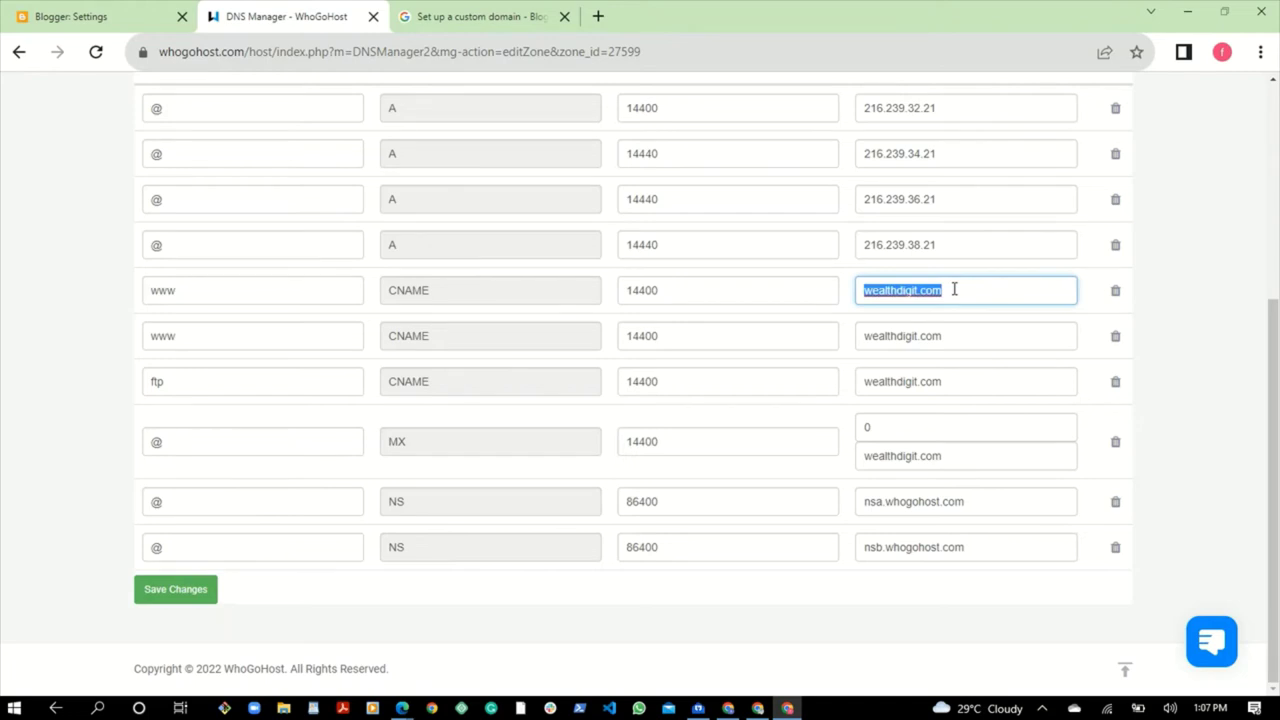
text(ghs.)
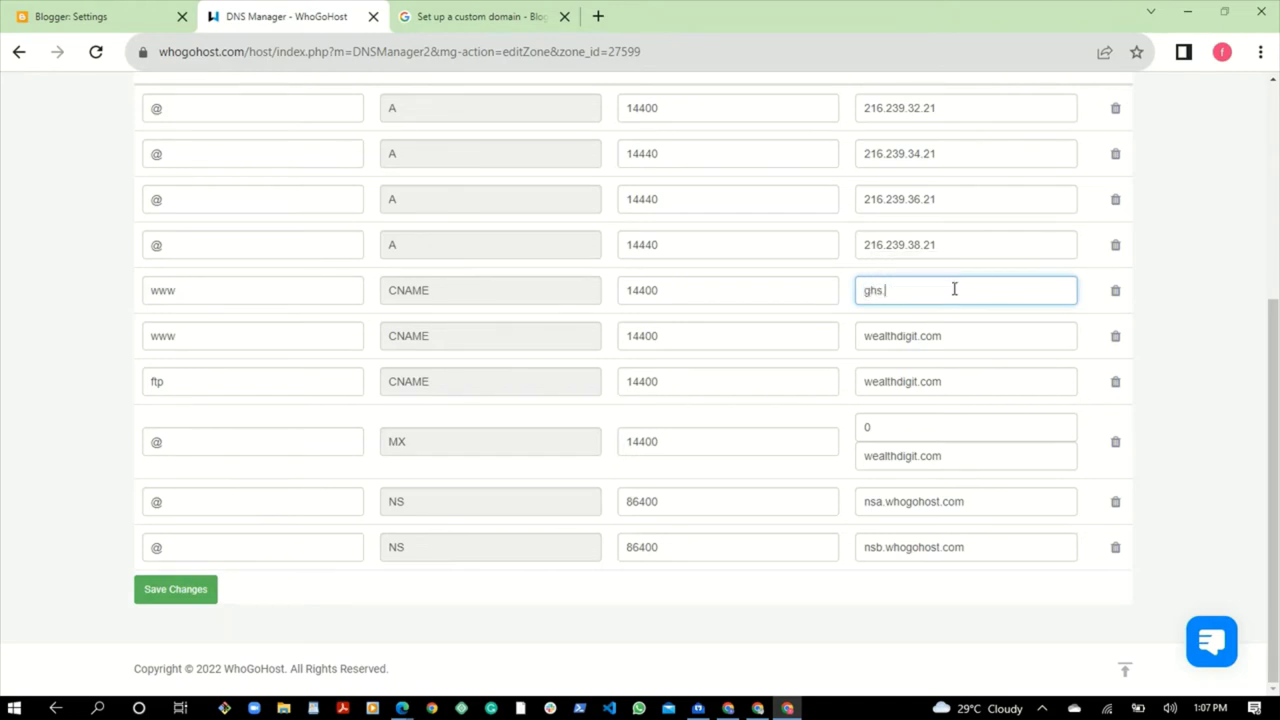
text(google.com)
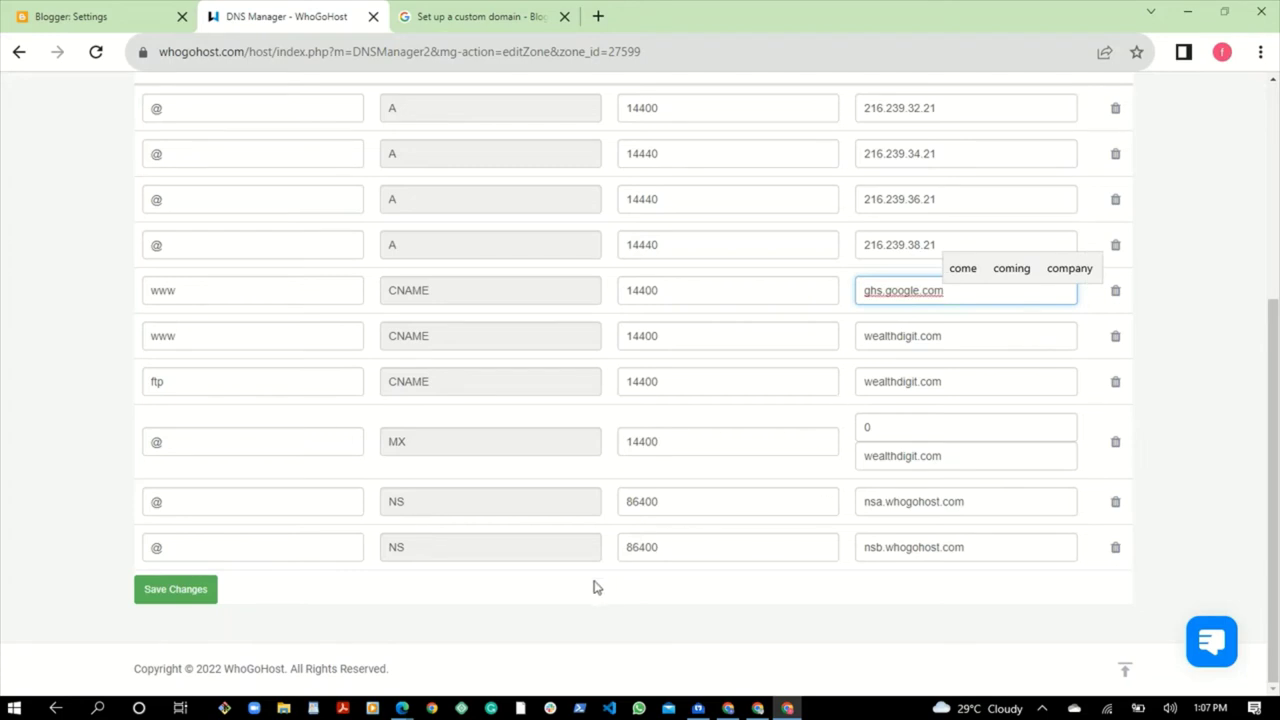
click(570, 608)
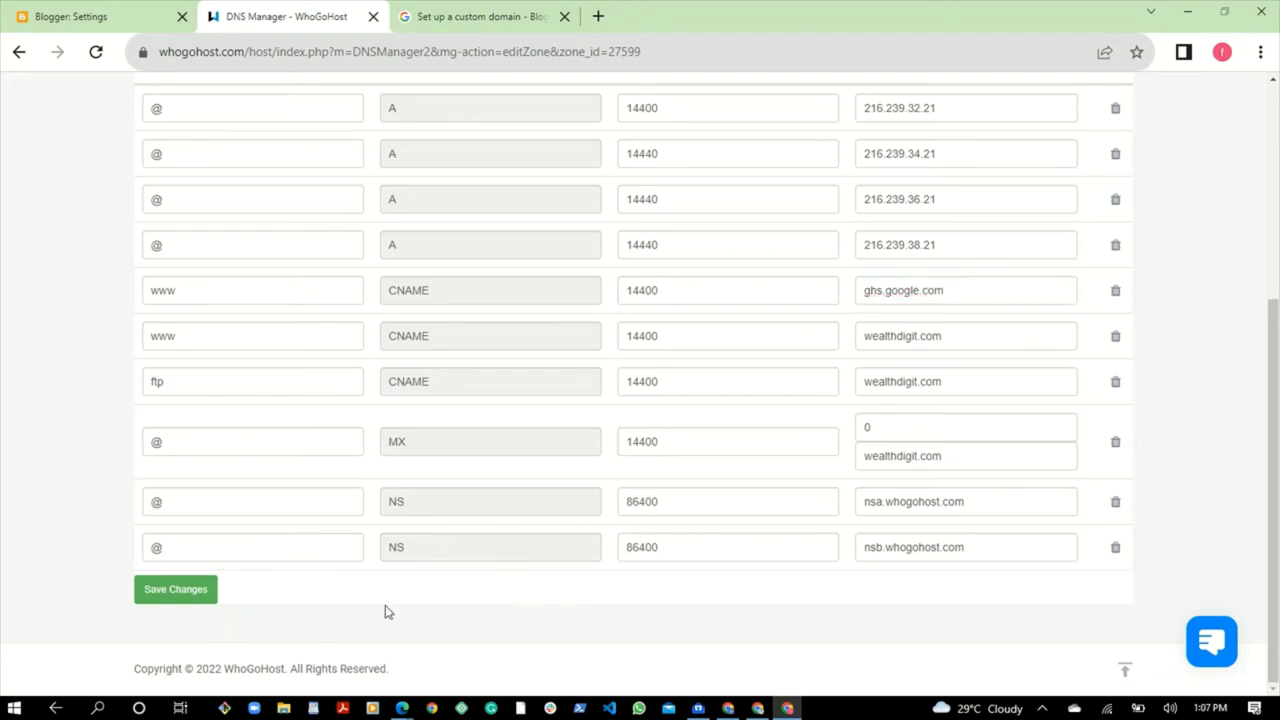
click(165, 592)
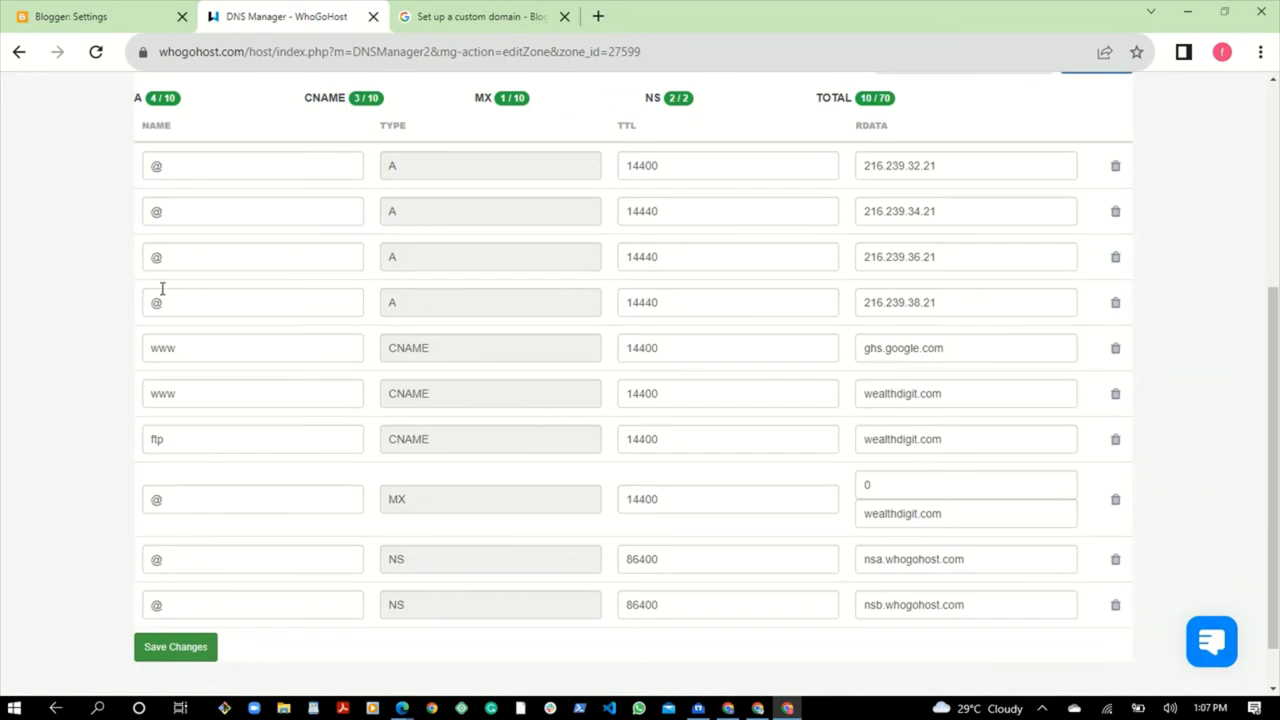
Copy the second CNAME's verification name from Blogger's custom domain dialog and use it to replace the second www record's name in WhoGoHost.
click(105, 12)
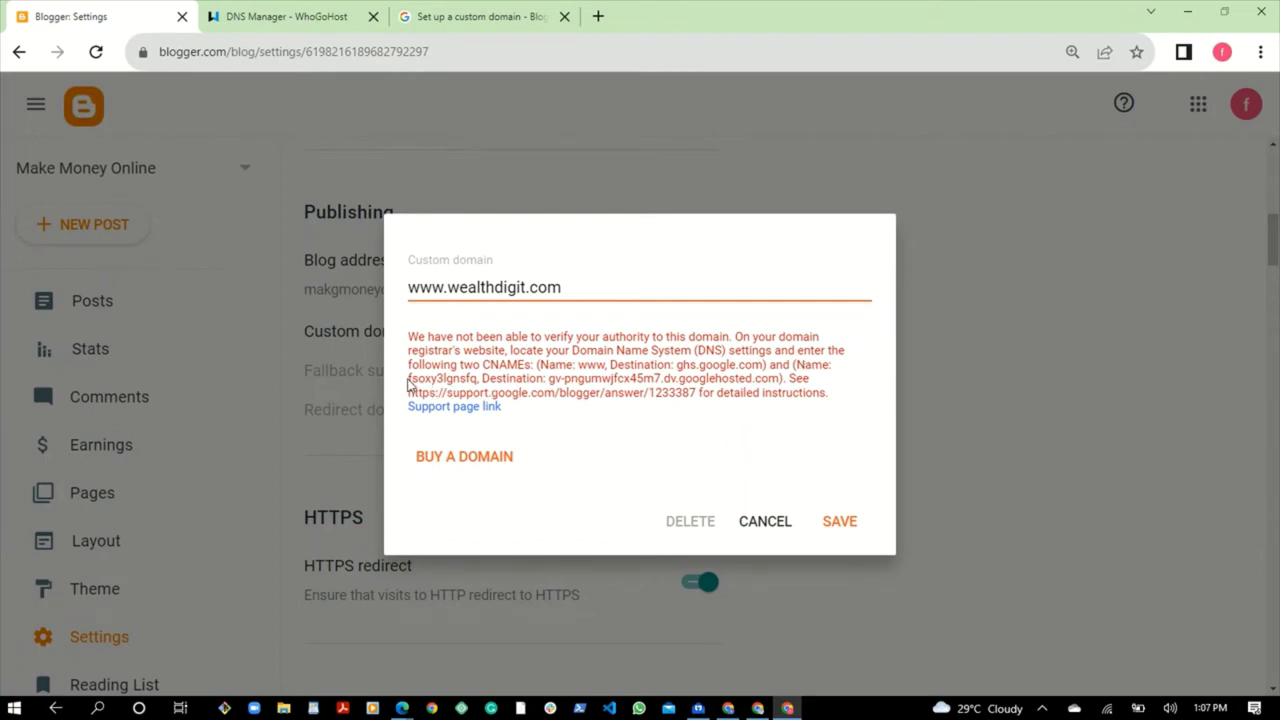
drag(409, 380, 479, 381)
key(ctrl+c)
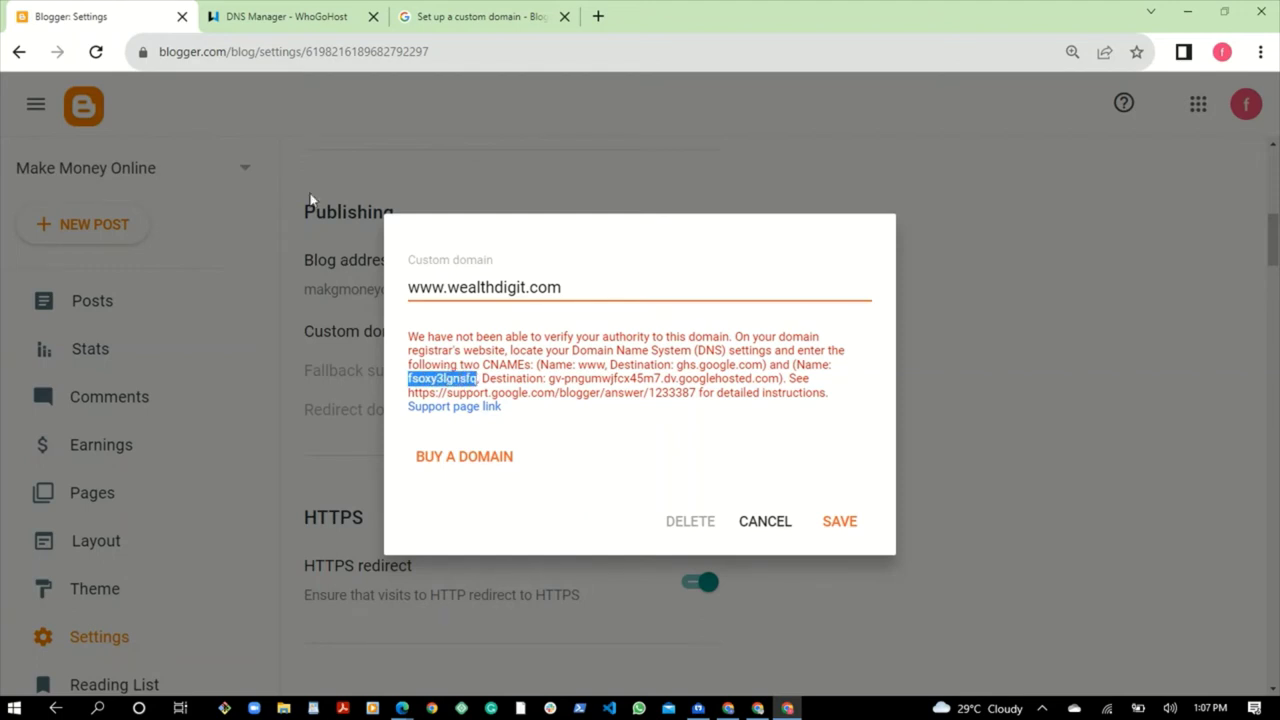
click(258, 17)
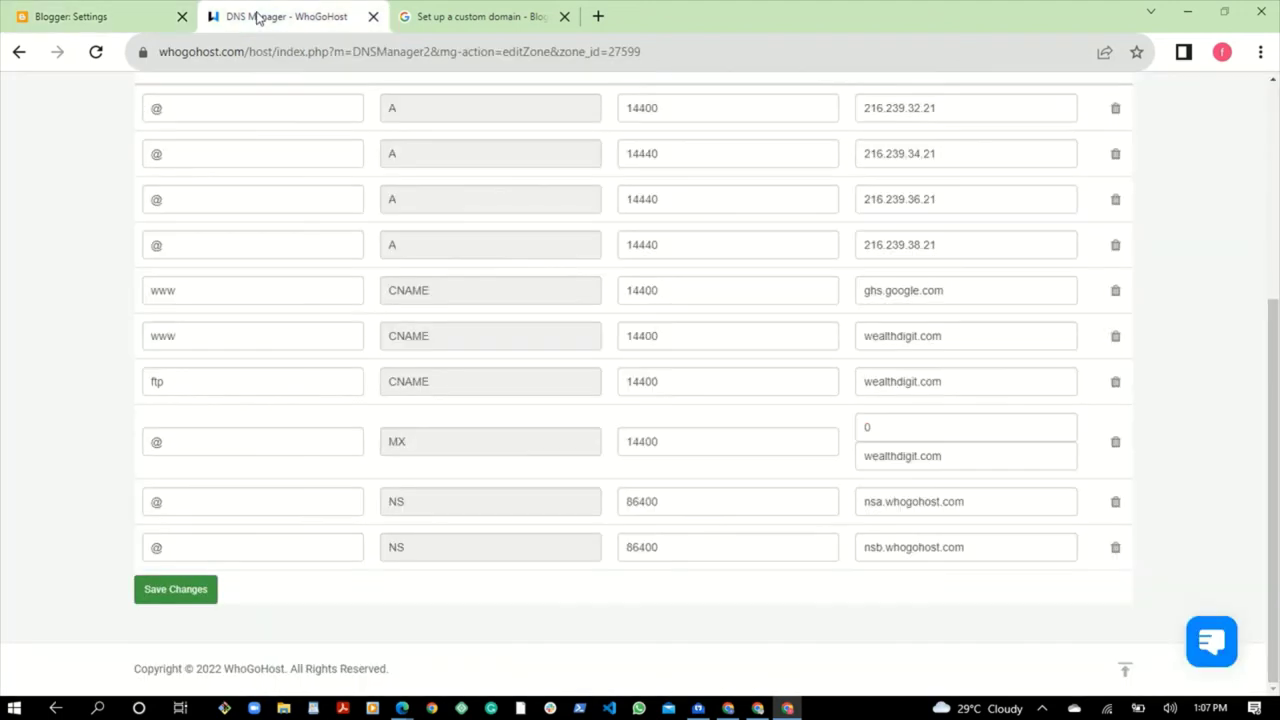
click(215, 333)
key(BackSpace)
key(BackSpace)
key(BackSpace)
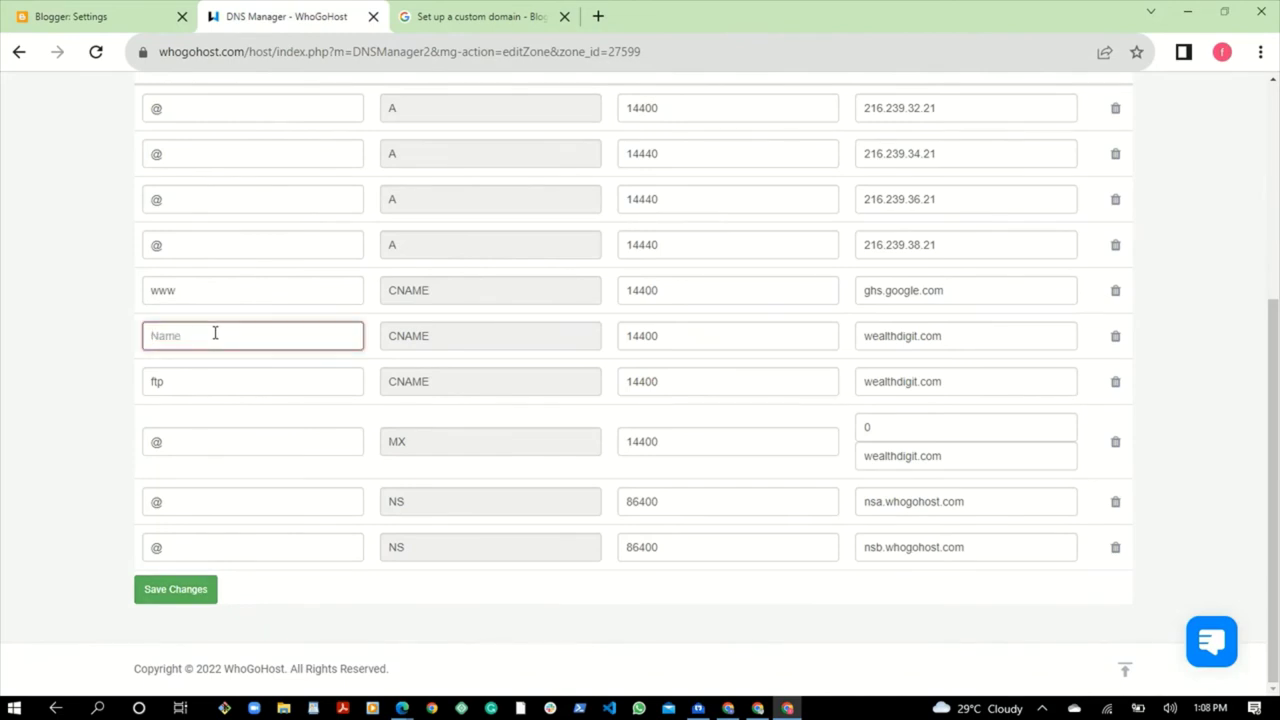
key(ctrl+v)
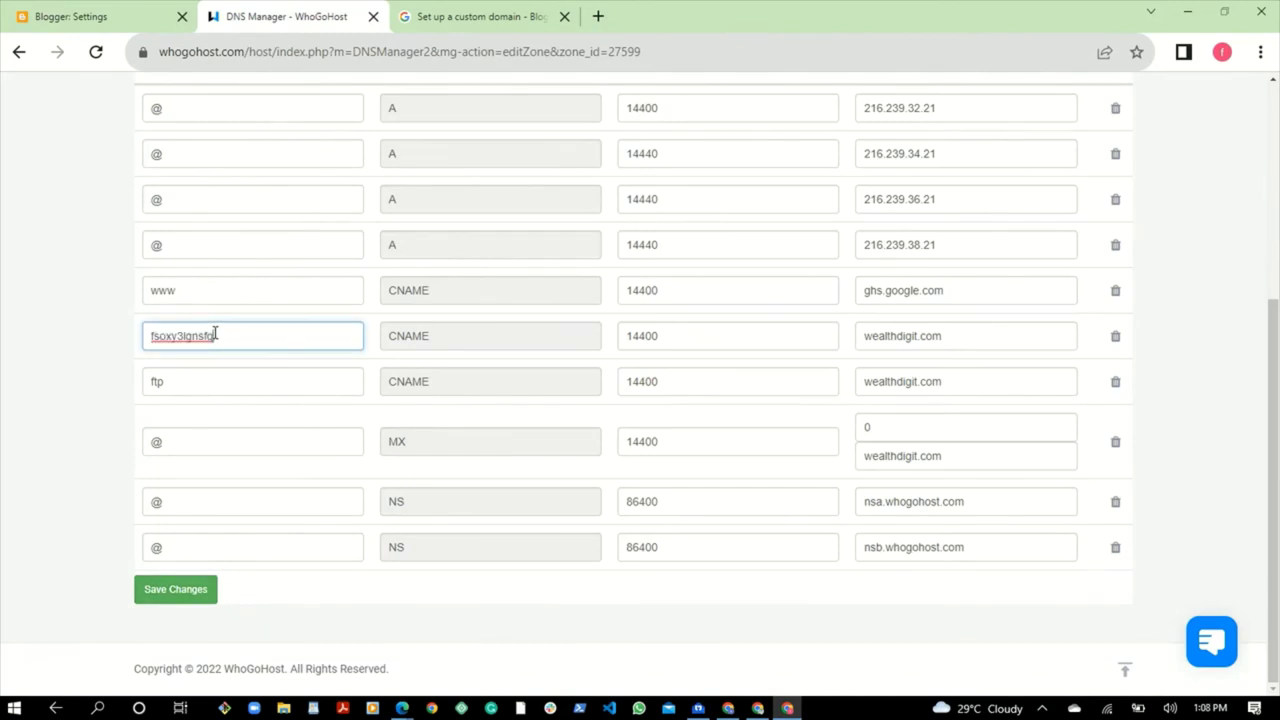
Copy the second CNAME's verification destination from Blogger's custom domain dialog into the matching WhoGoHost record's RDATA and save the zone changes.
click(103, 18)
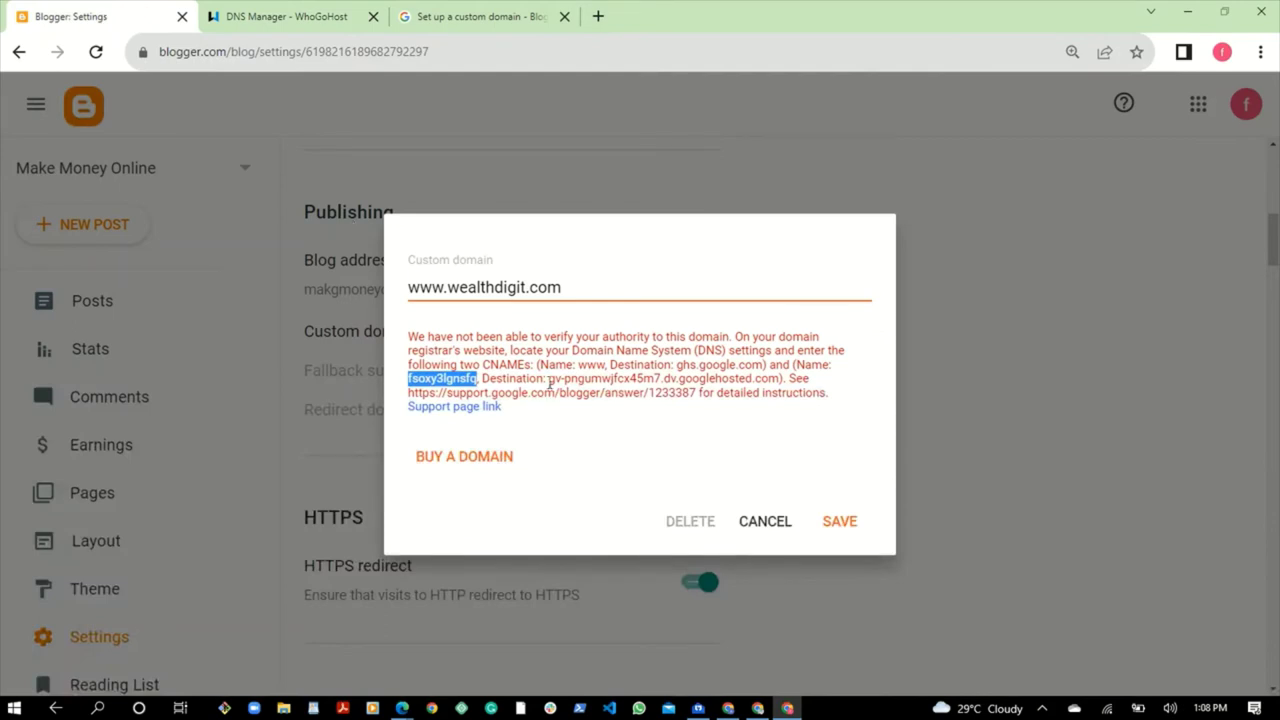
drag(550, 381, 777, 384)
key(ctrl+c)
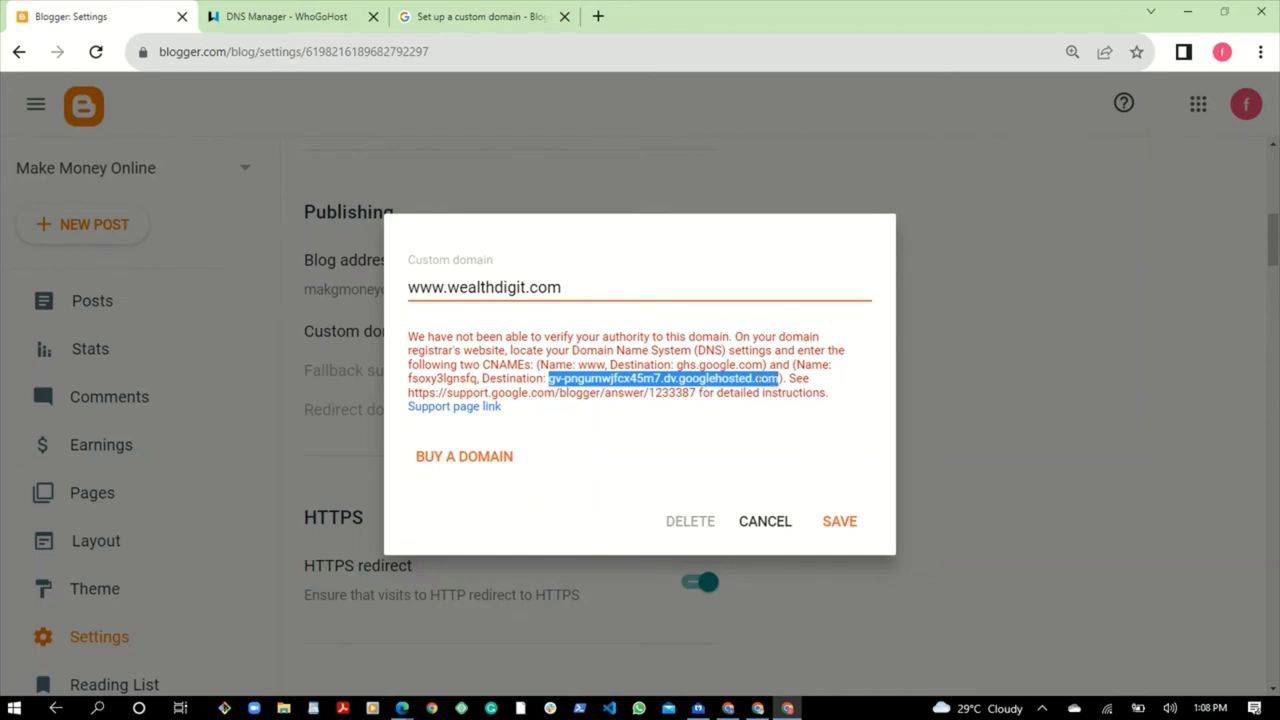
click(257, 24)
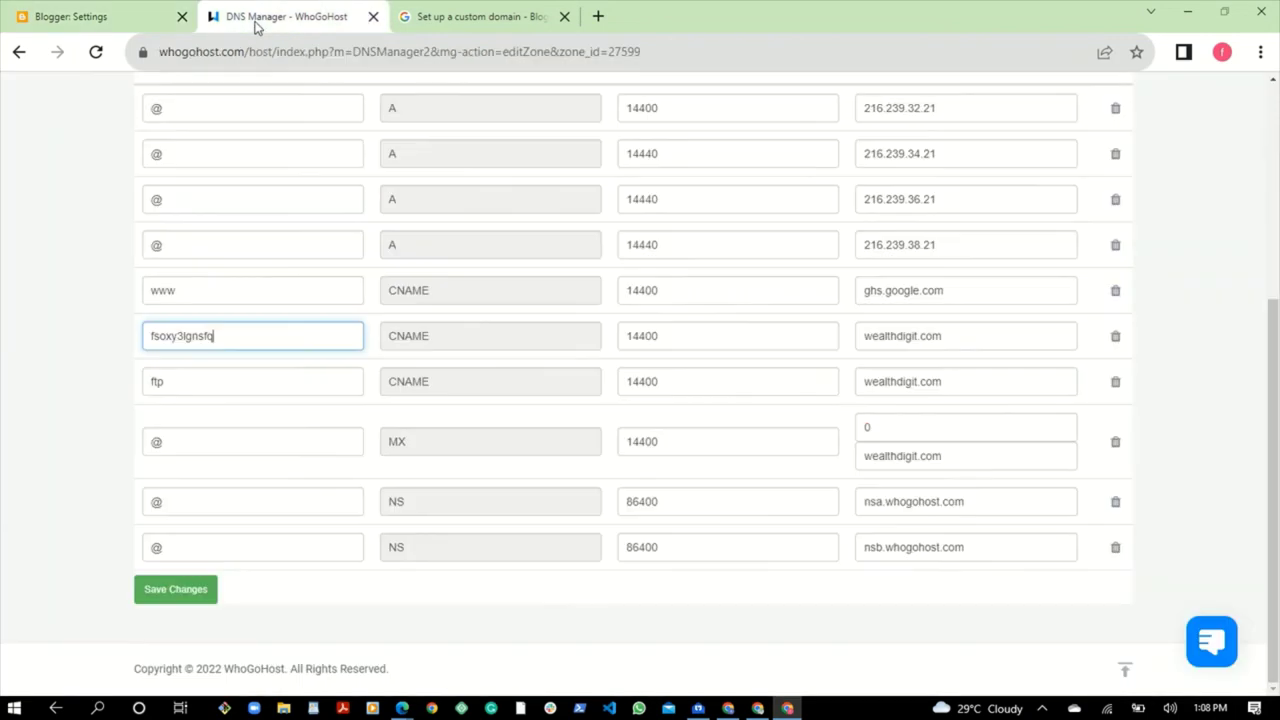
click(964, 336)
double_click(964, 336)
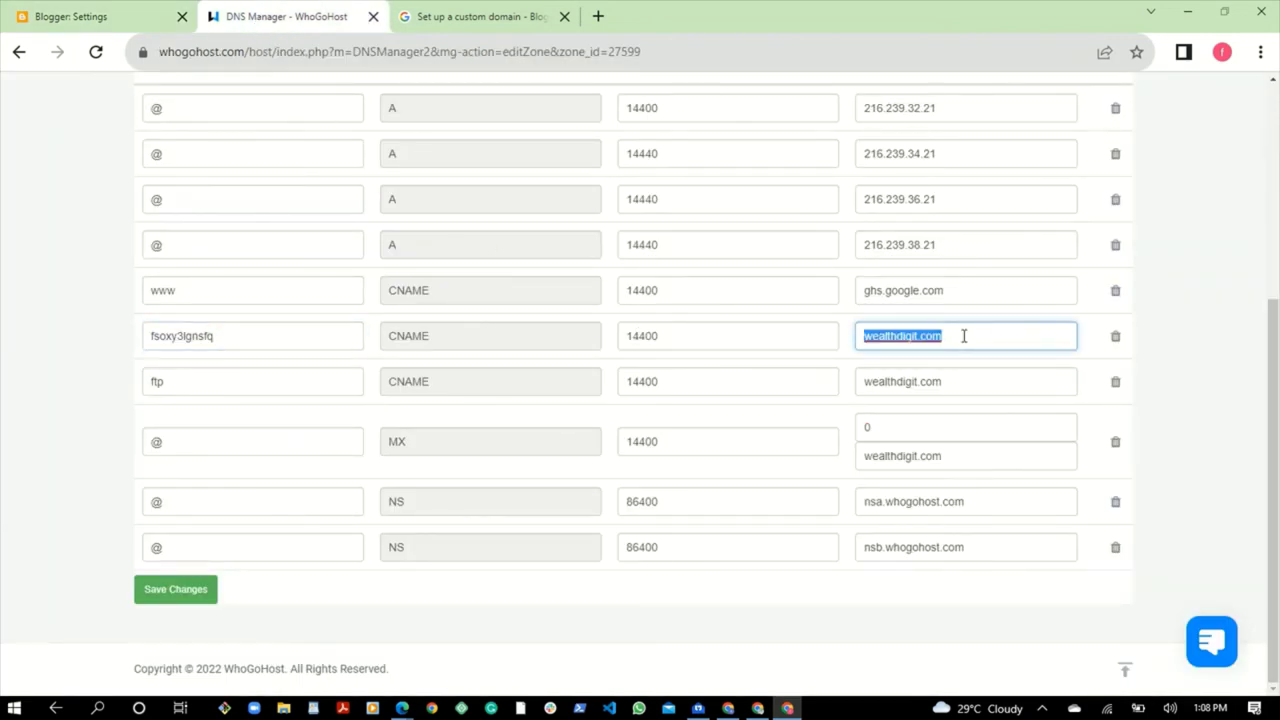
key(ctrl+v)
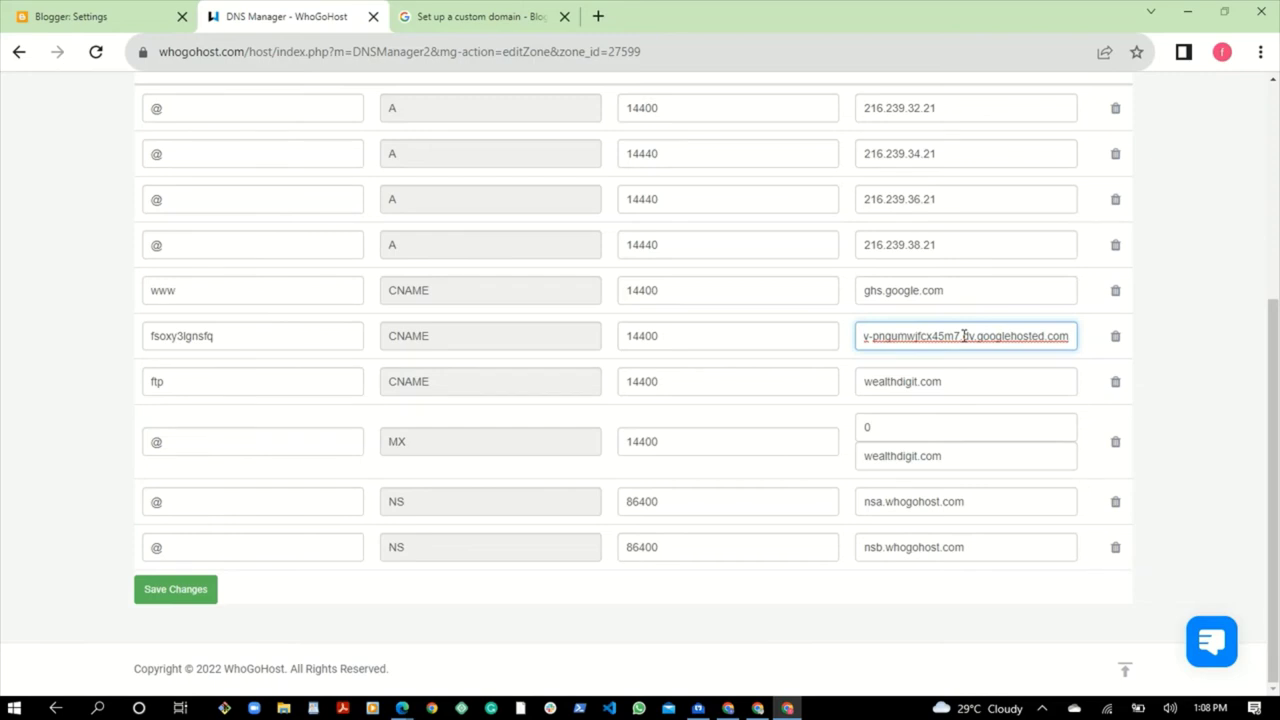
click(178, 592)
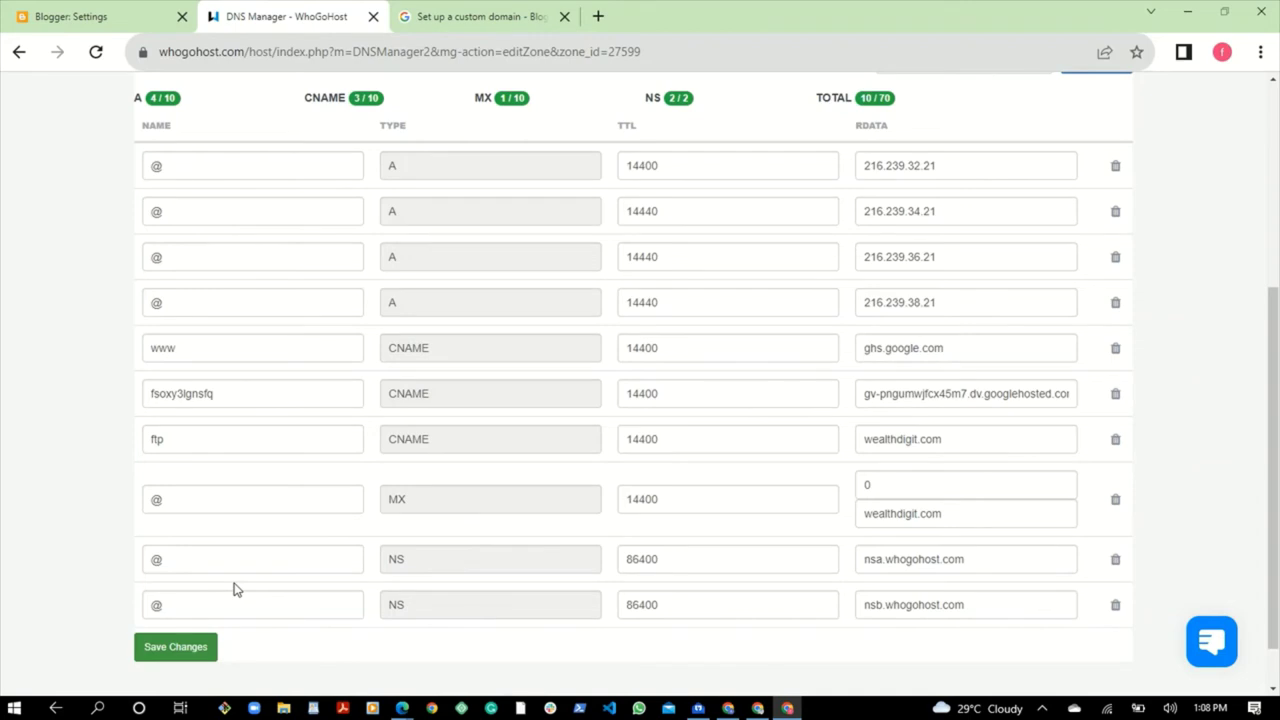
scroll(237, 590, up, 4)
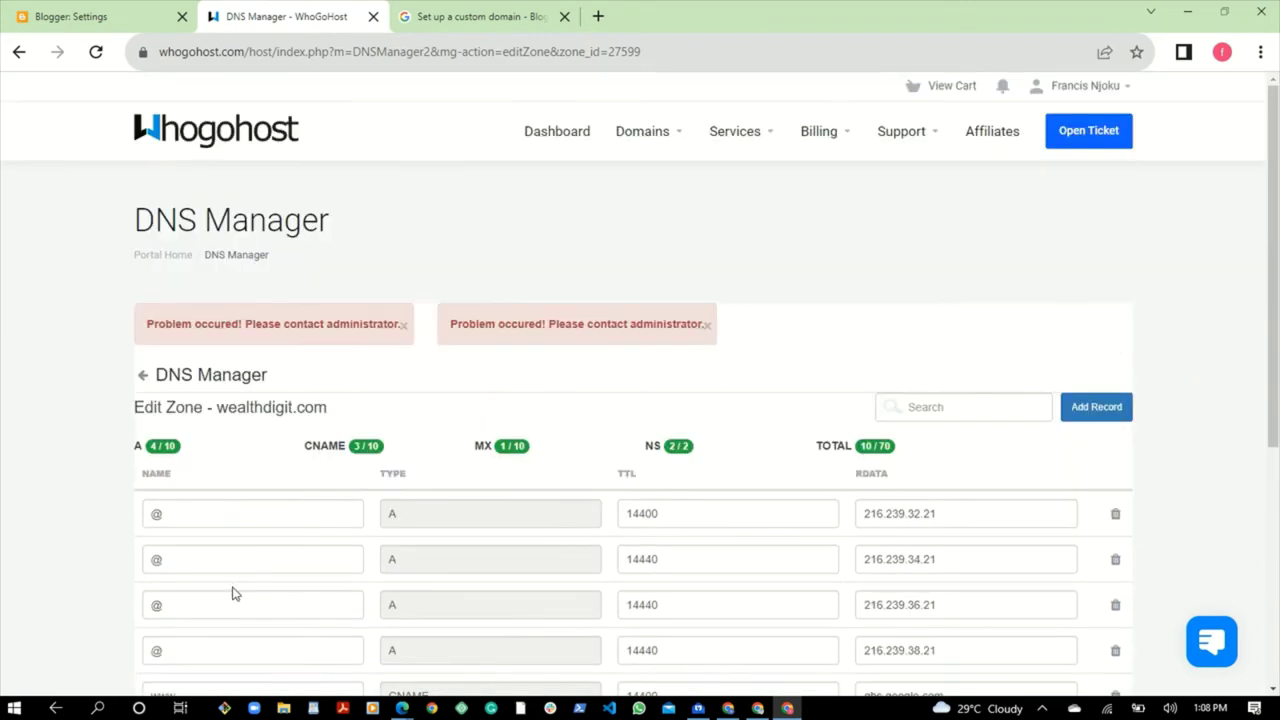
scroll(232, 593, down, 5)
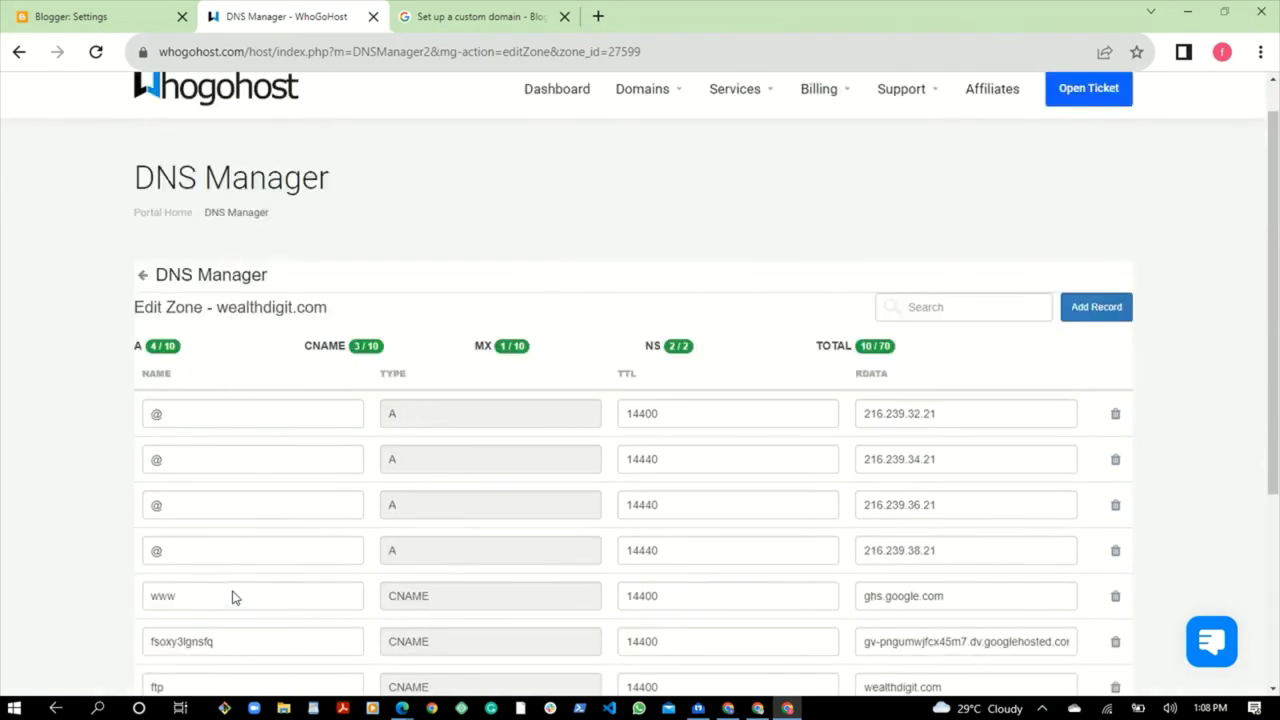
click(87, 16)
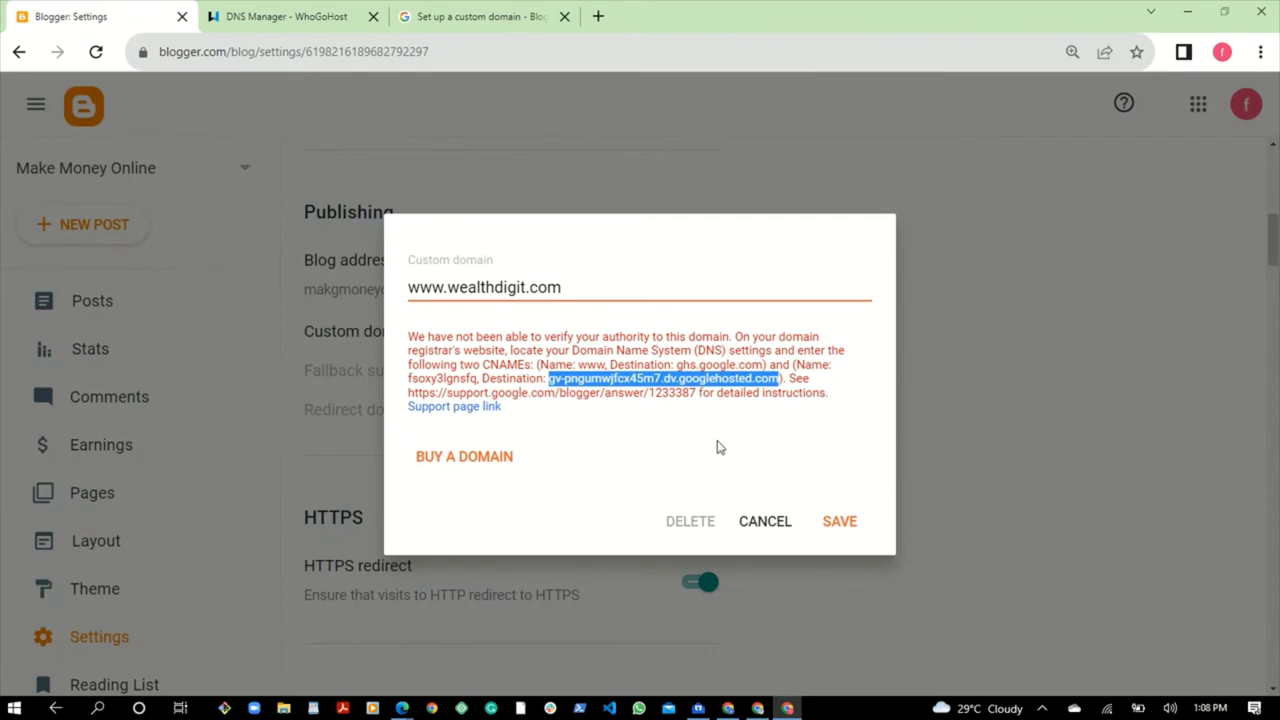
click(686, 435)
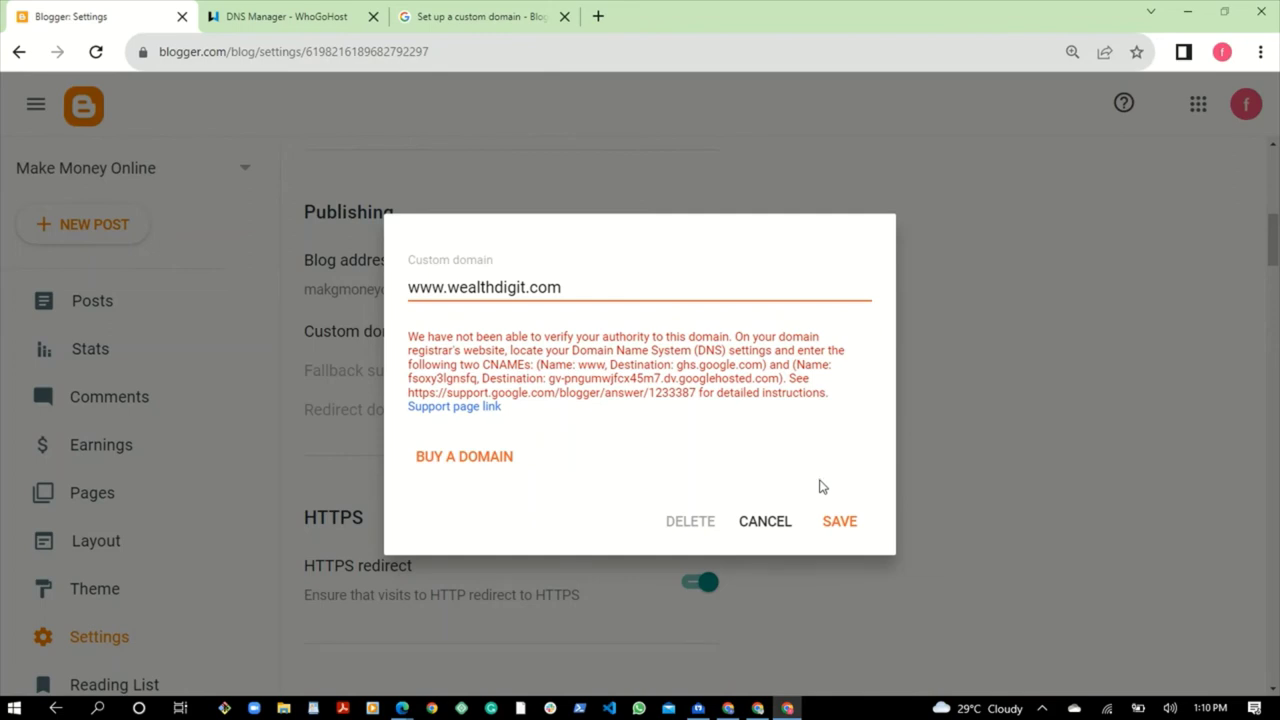
click(843, 522)
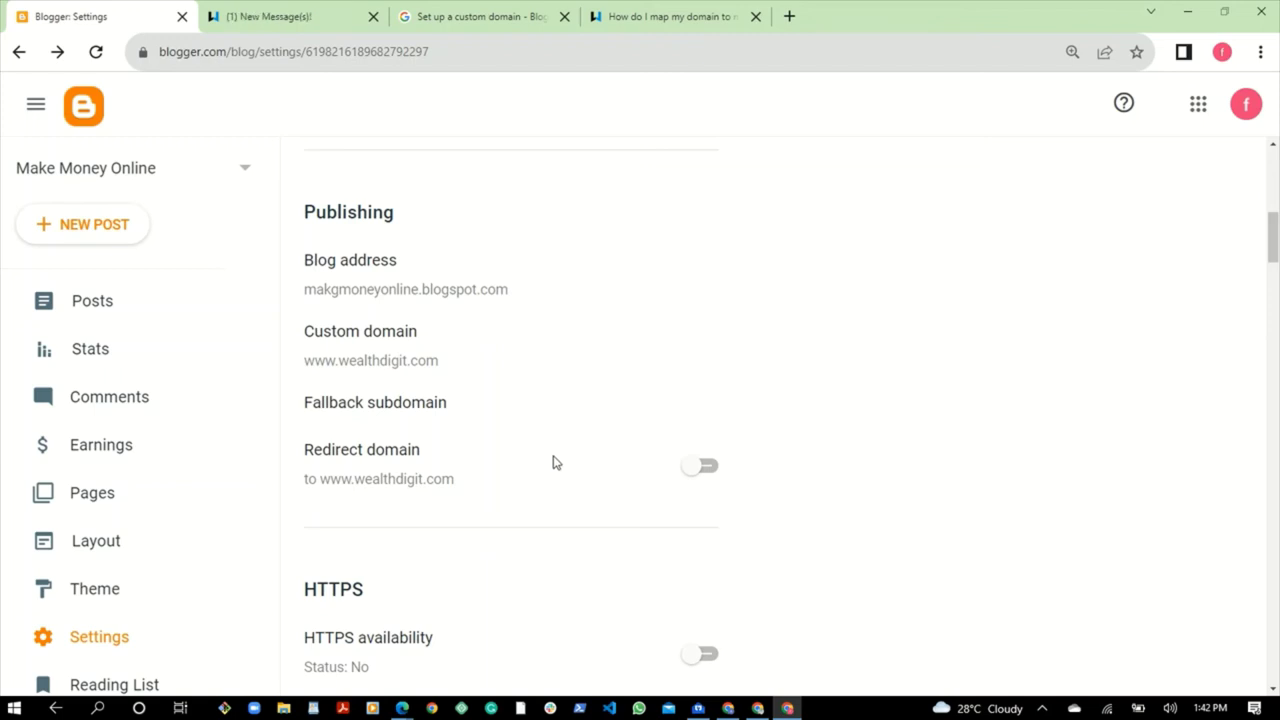
click(707, 656)
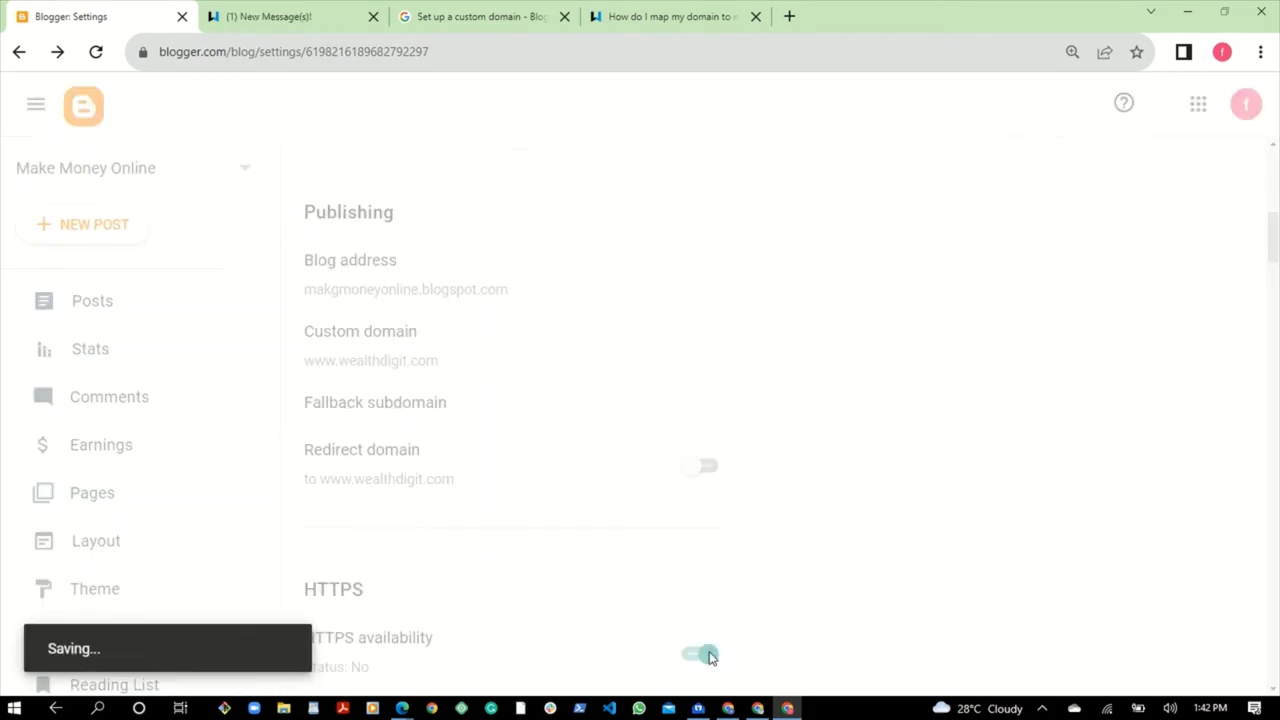
click(707, 468)
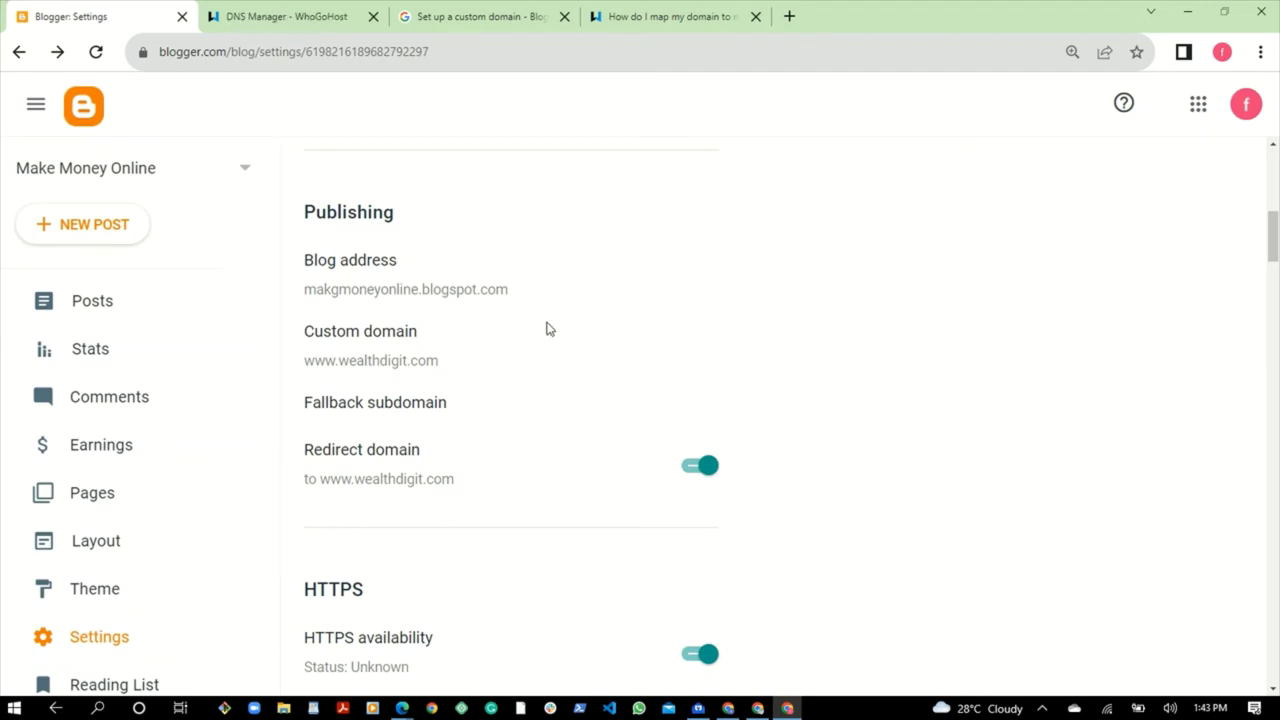
Review the wealthdigit.com zone's DNS records in WhoGoHost and the Publishing and HTTPS settings in Blogger.
click(286, 22)
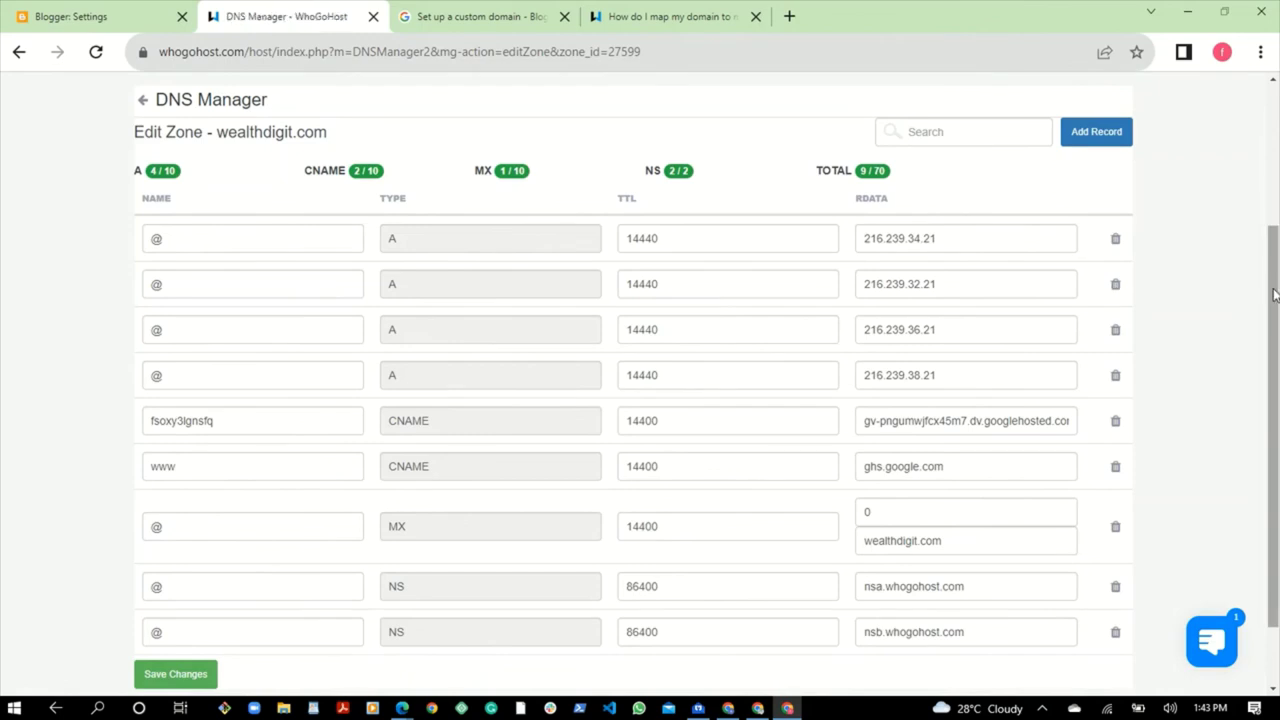
drag(1275, 289, 1074, 257)
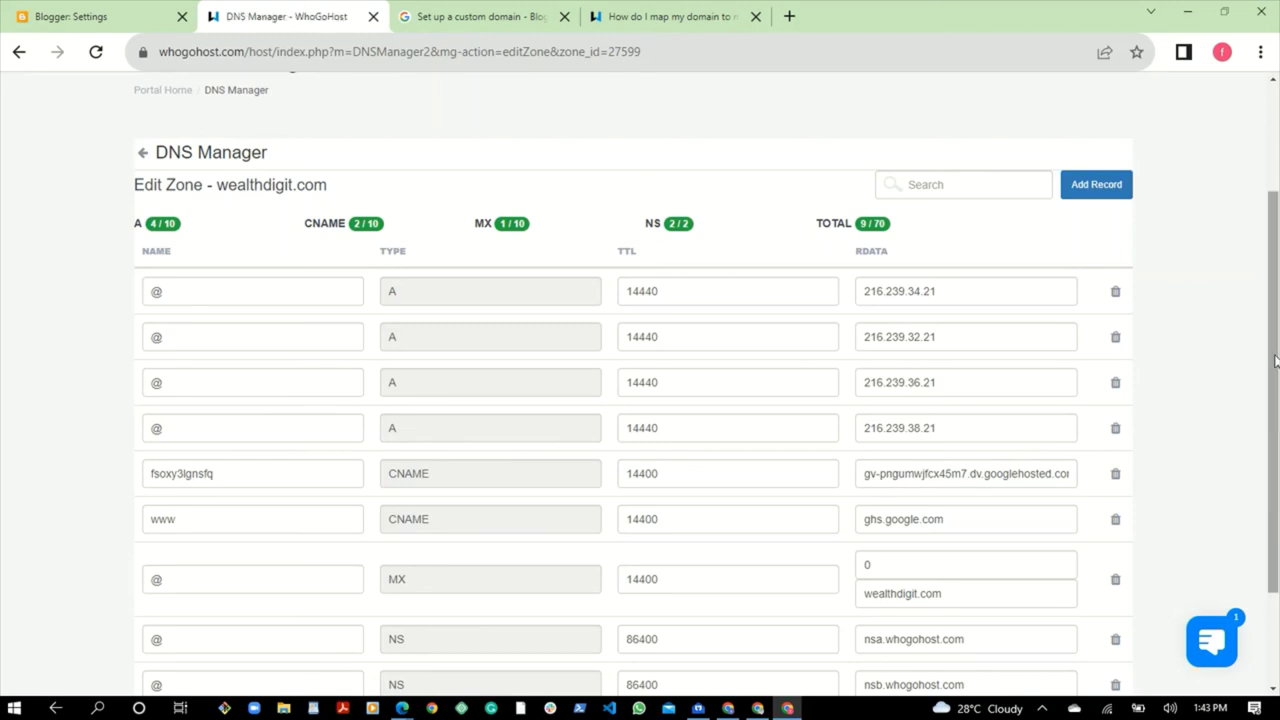
drag(1275, 372, 1276, 470)
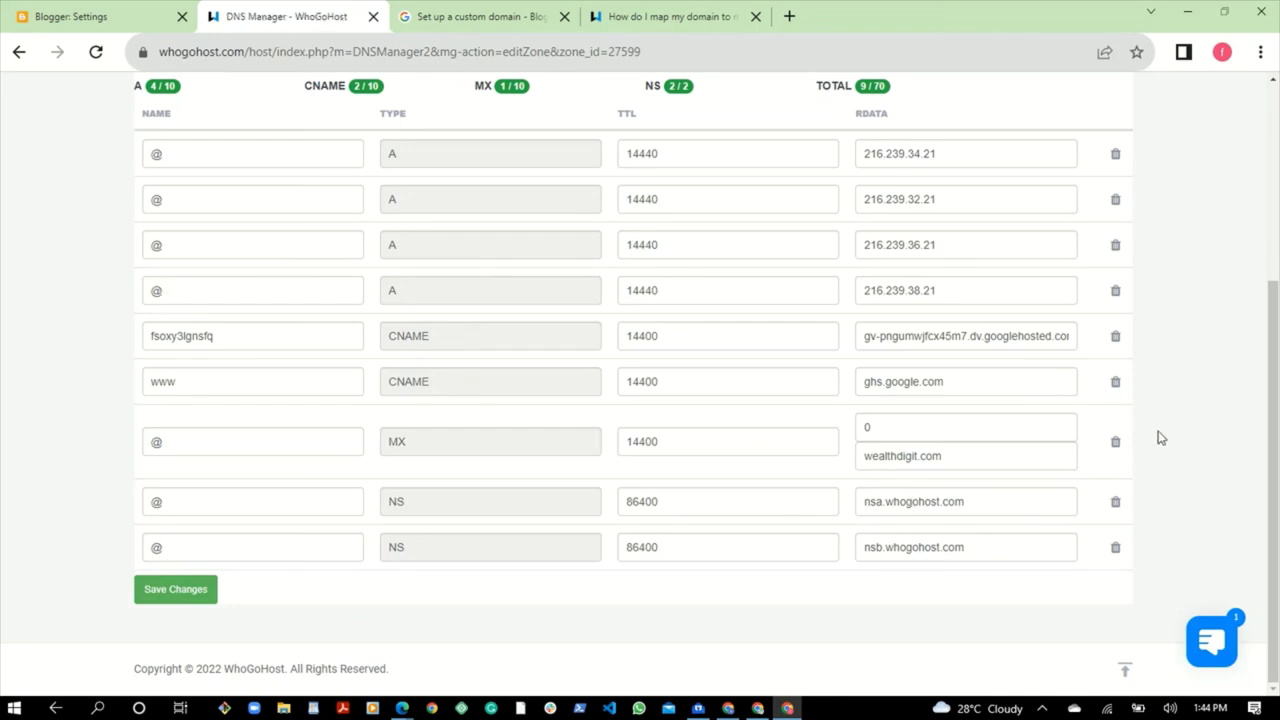
click(80, 17)
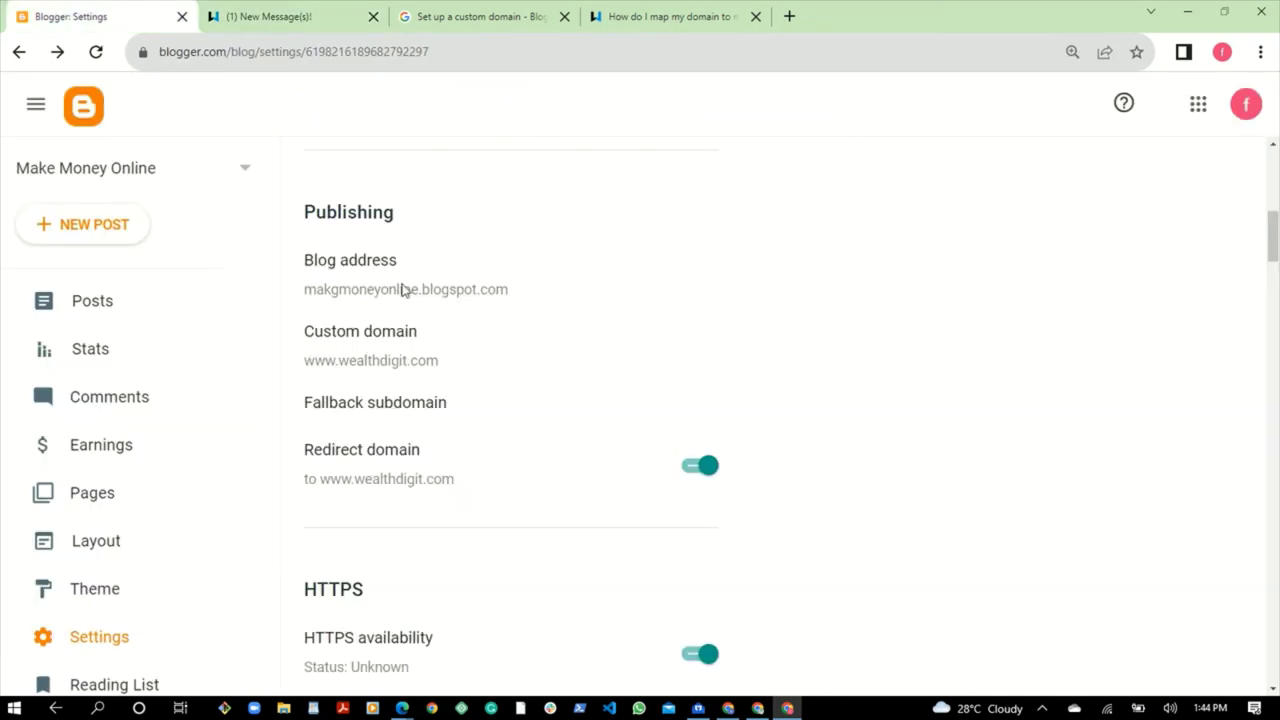
scroll(514, 434, down, 5)
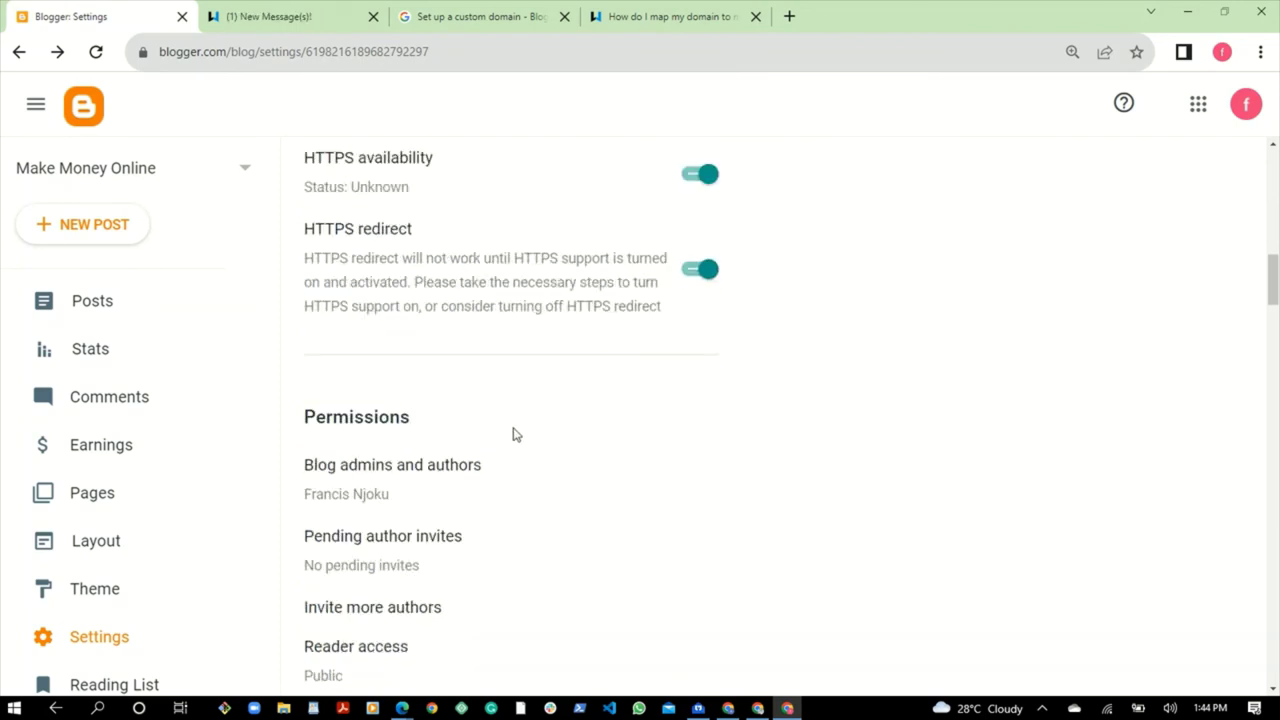
scroll(514, 434, up, 5)
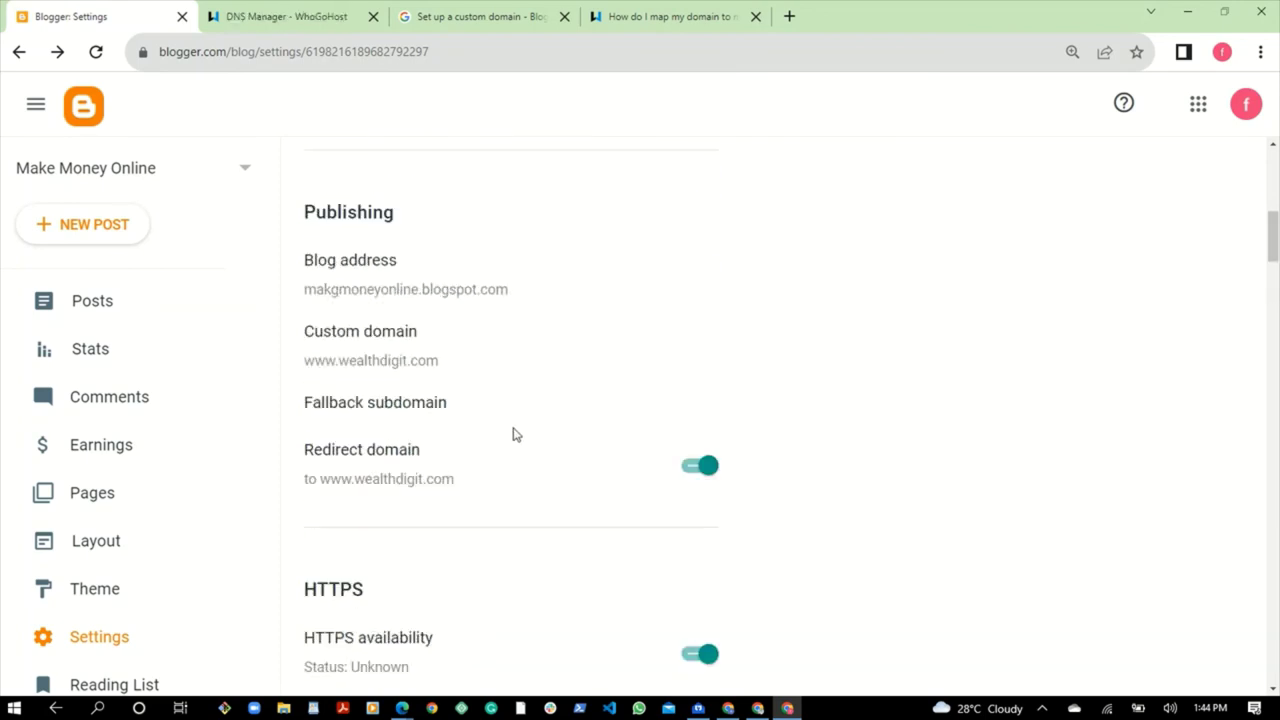
scroll(513, 433, down, 5)
scroll(514, 434, up, 5)
scroll(514, 434, down, 6)
scroll(514, 434, up, 6)
scroll(514, 436, down, 5)
scroll(514, 439, up, 5)
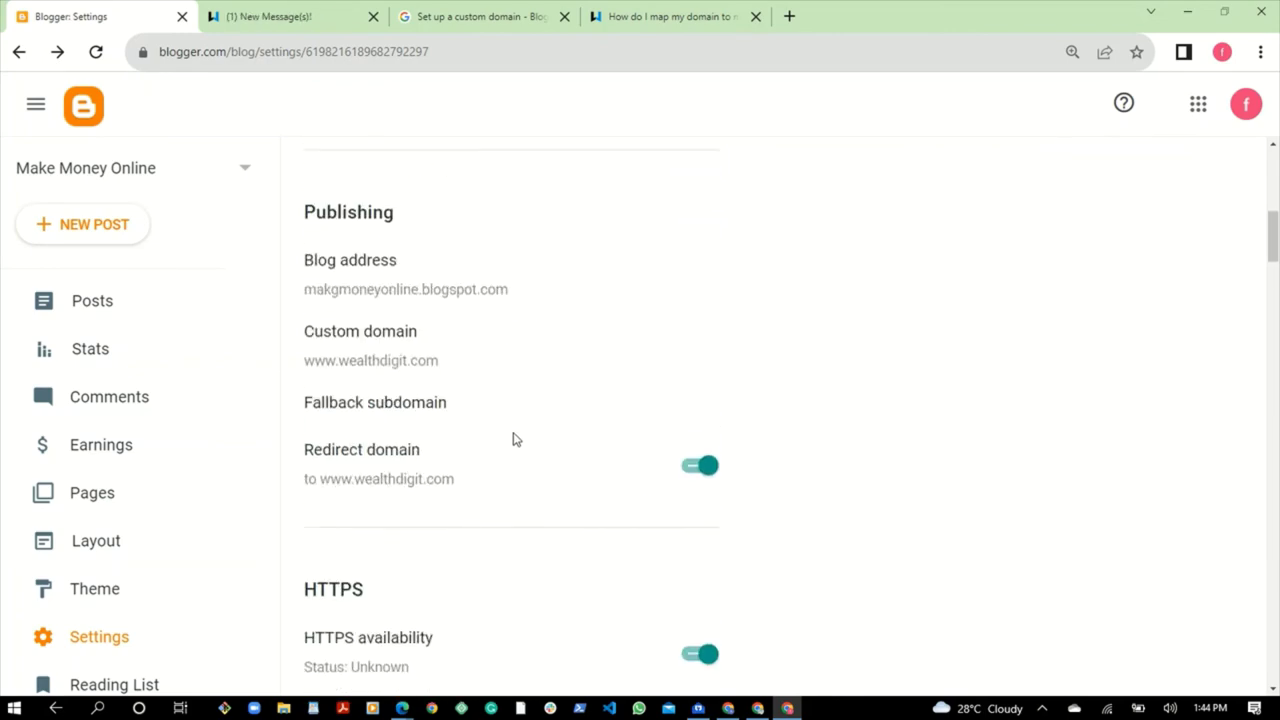